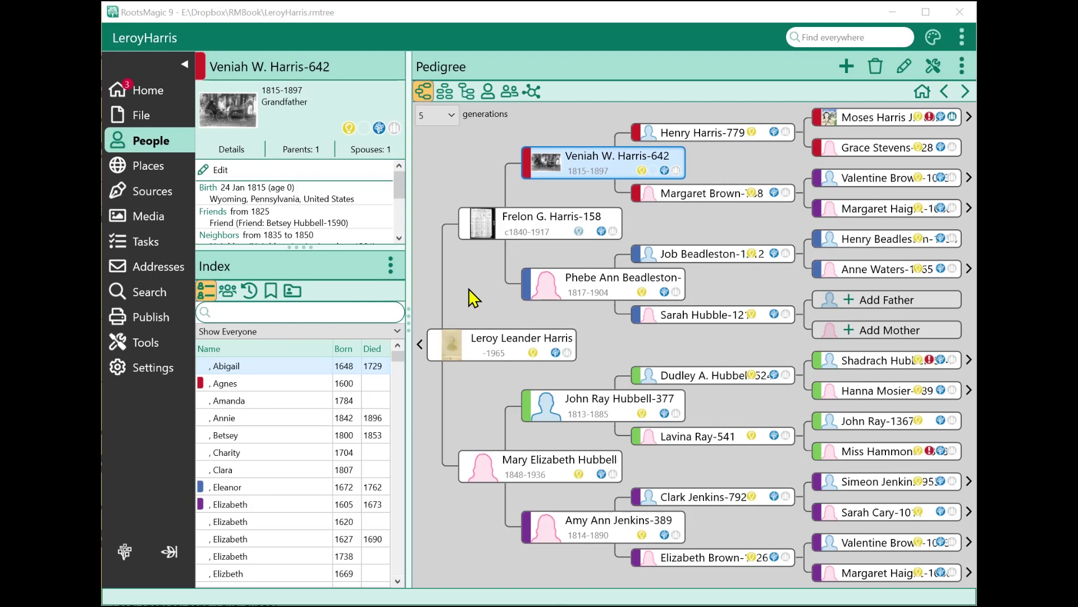
Open the person Search page and switch it to Advanced search mode.
click(130, 292)
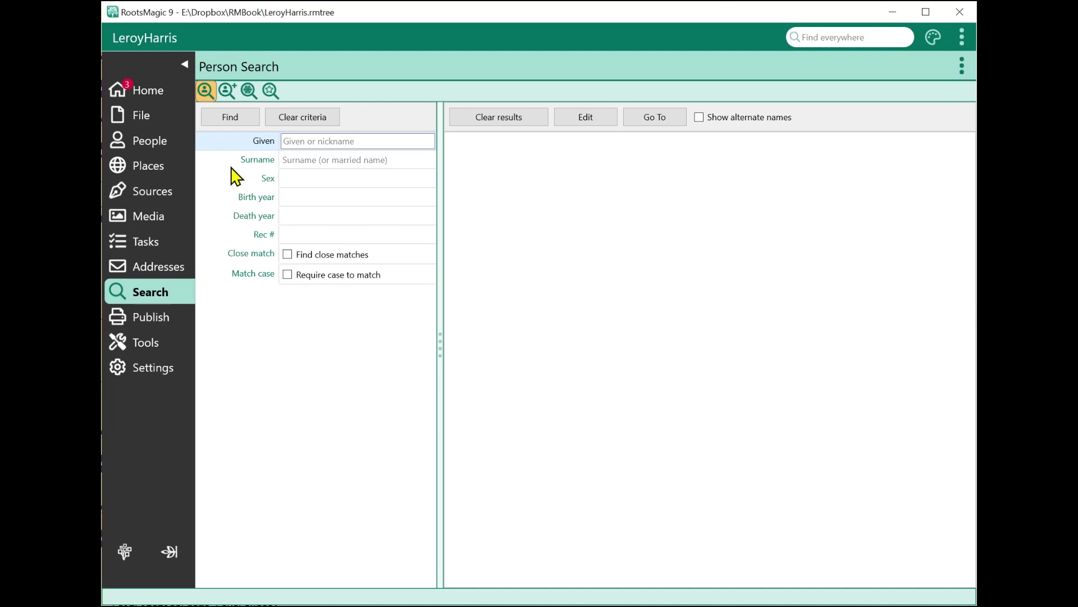
click(228, 91)
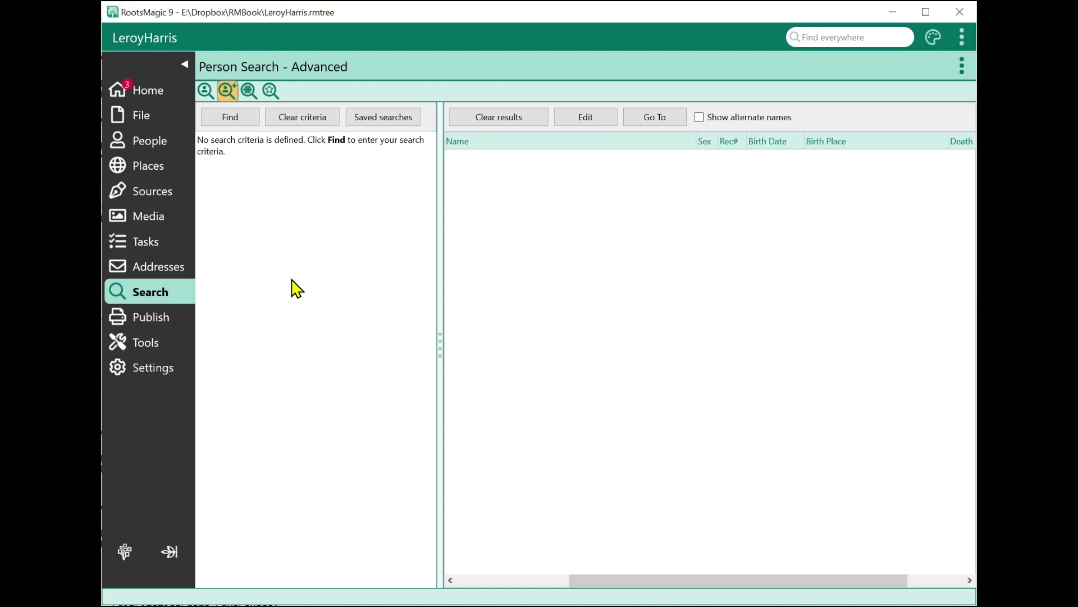
Run an advanced search for people whose Birth place contains 'new york'.
click(231, 119)
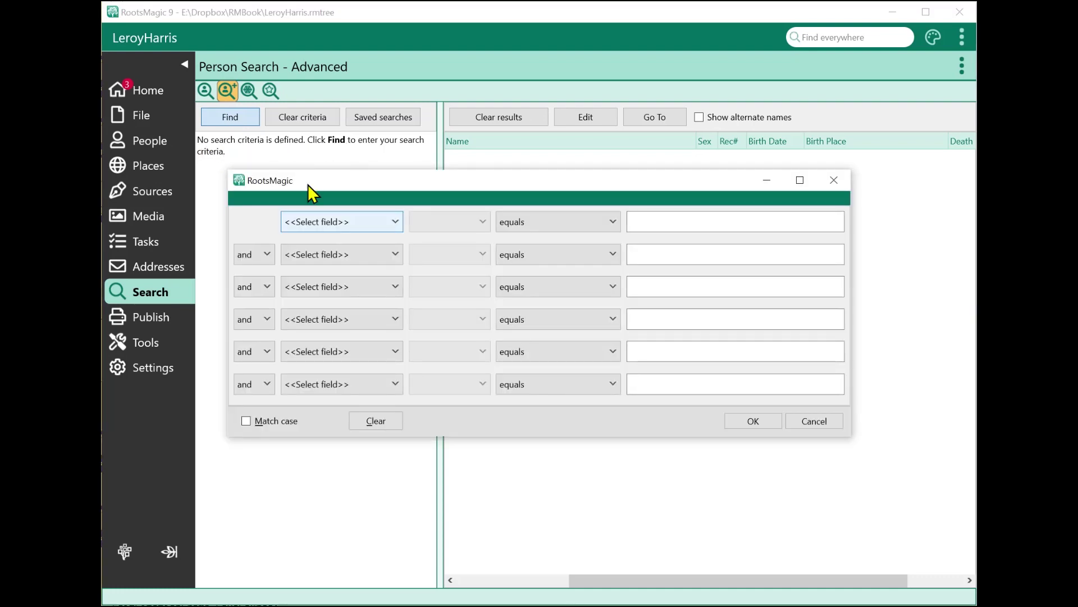
click(318, 224)
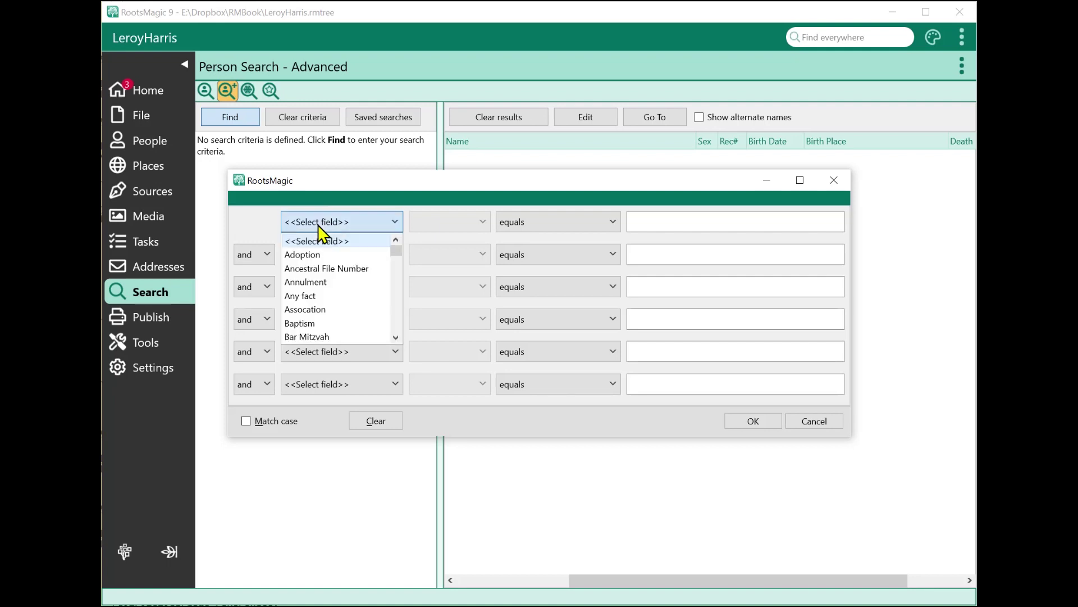
scroll(321, 275, down, 1)
scroll(321, 282, down, 1)
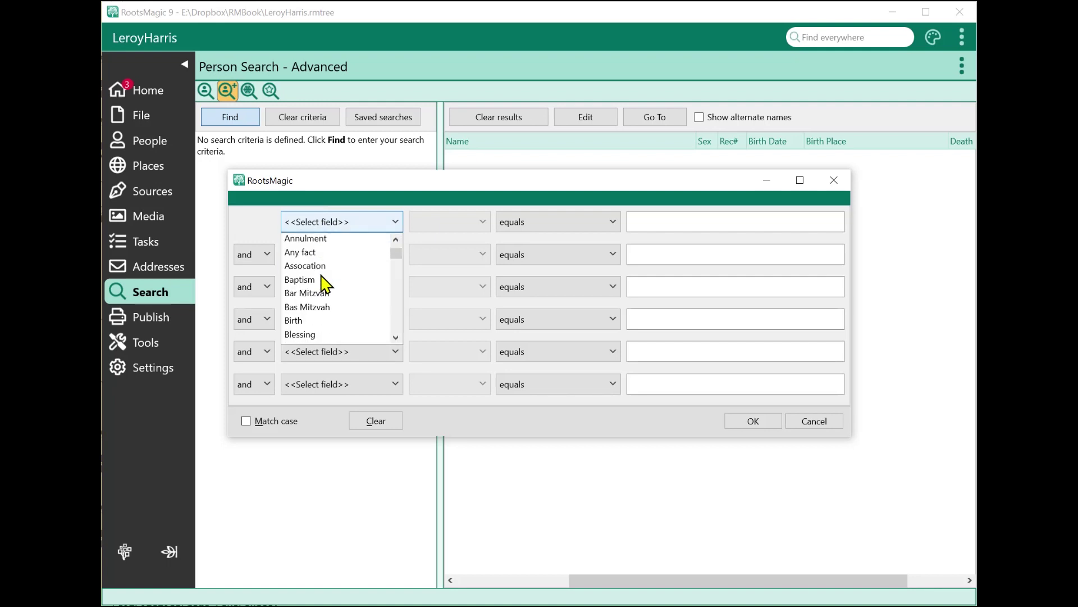
click(313, 317)
click(427, 227)
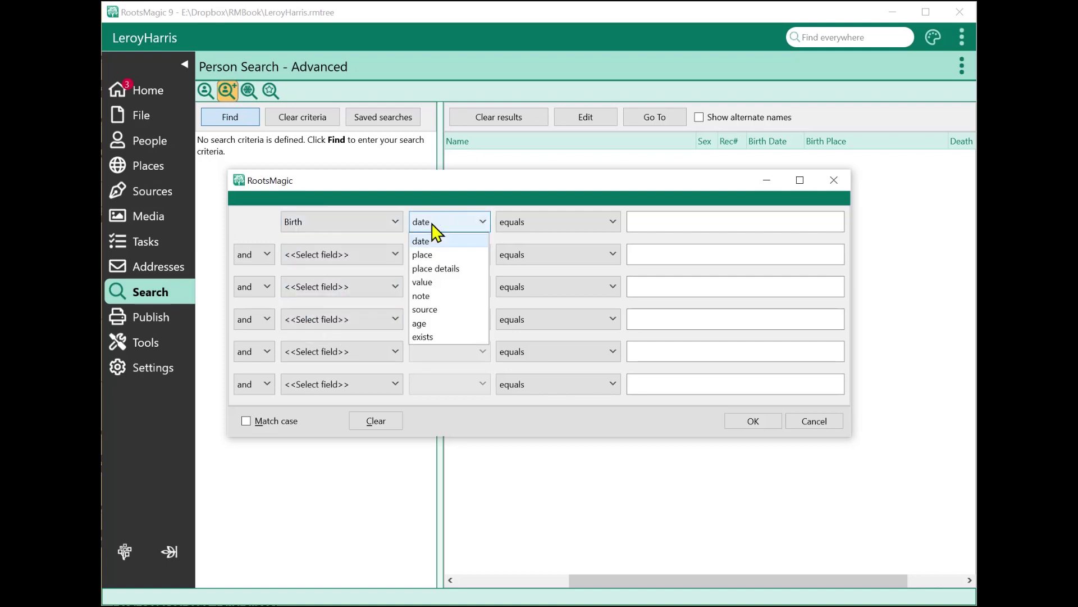
click(427, 256)
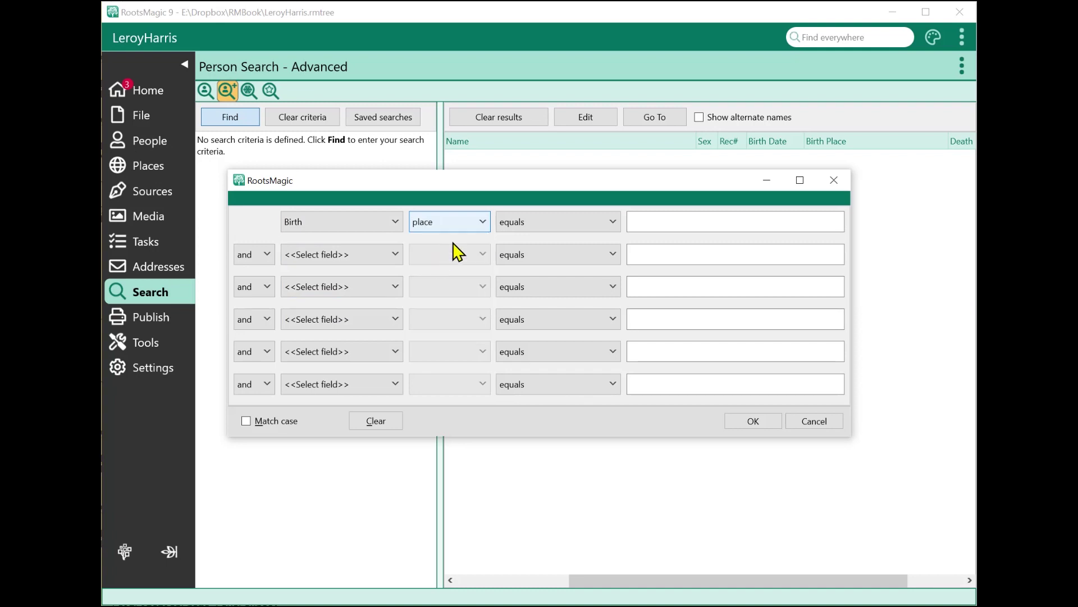
click(516, 229)
click(528, 270)
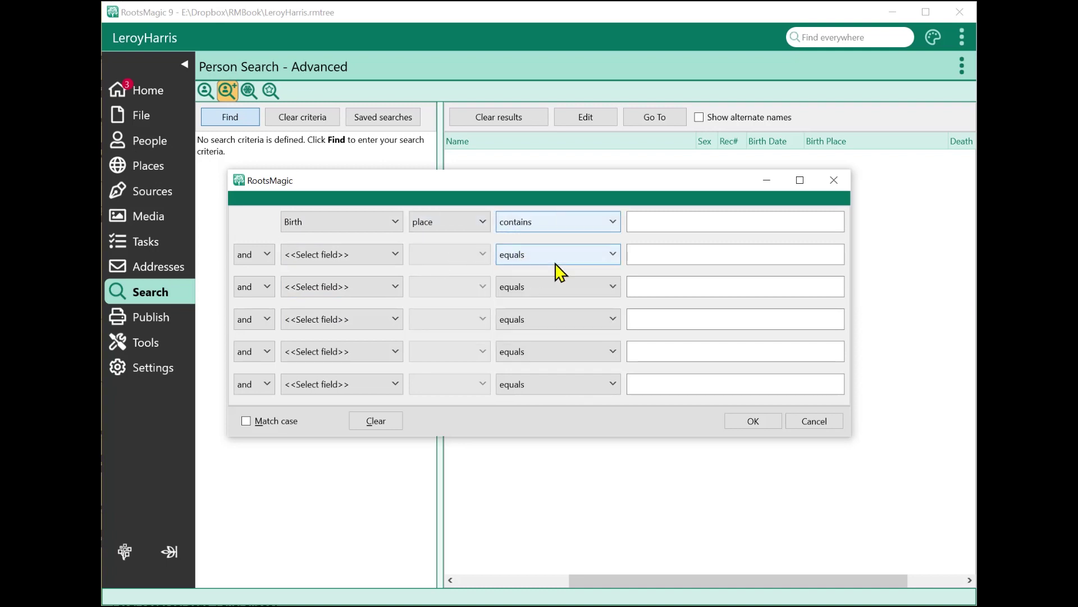
click(649, 224)
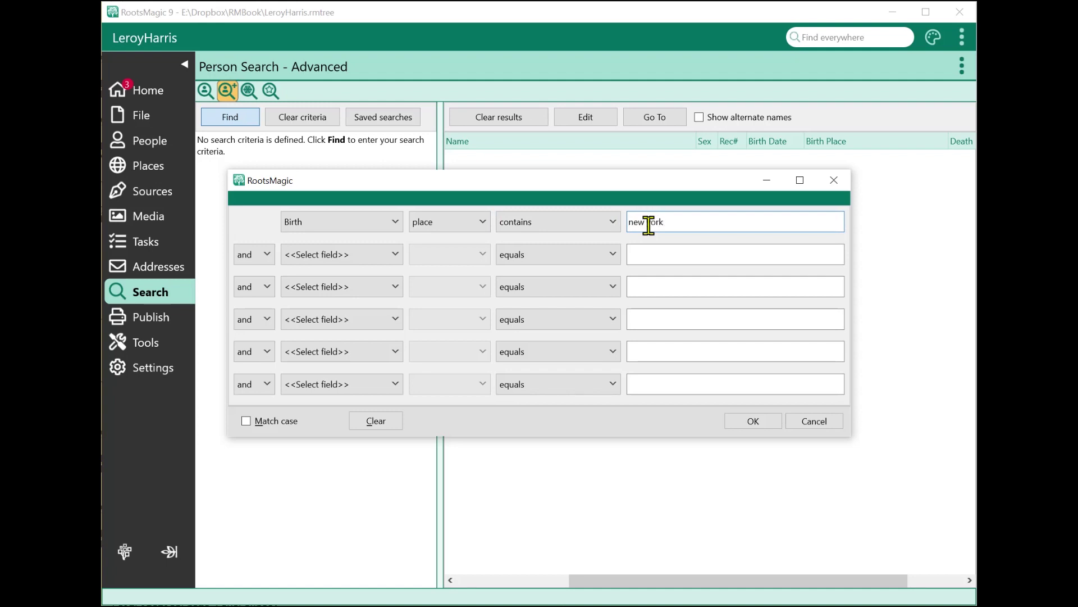
click(753, 421)
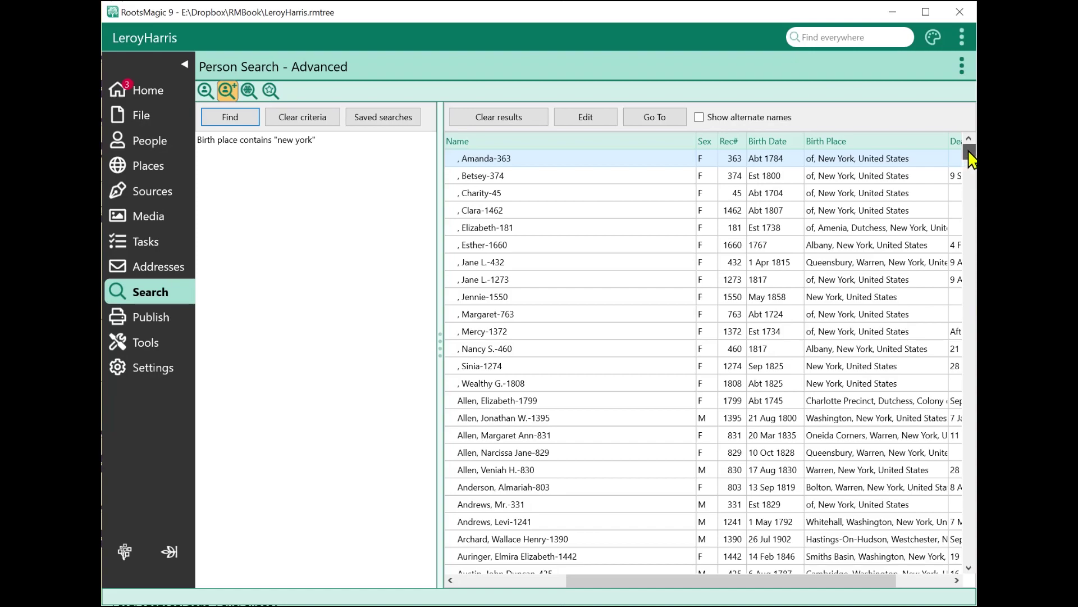
drag(971, 158, 950, 145)
Add a second condition, Sex is female, and rerun the search.
click(236, 120)
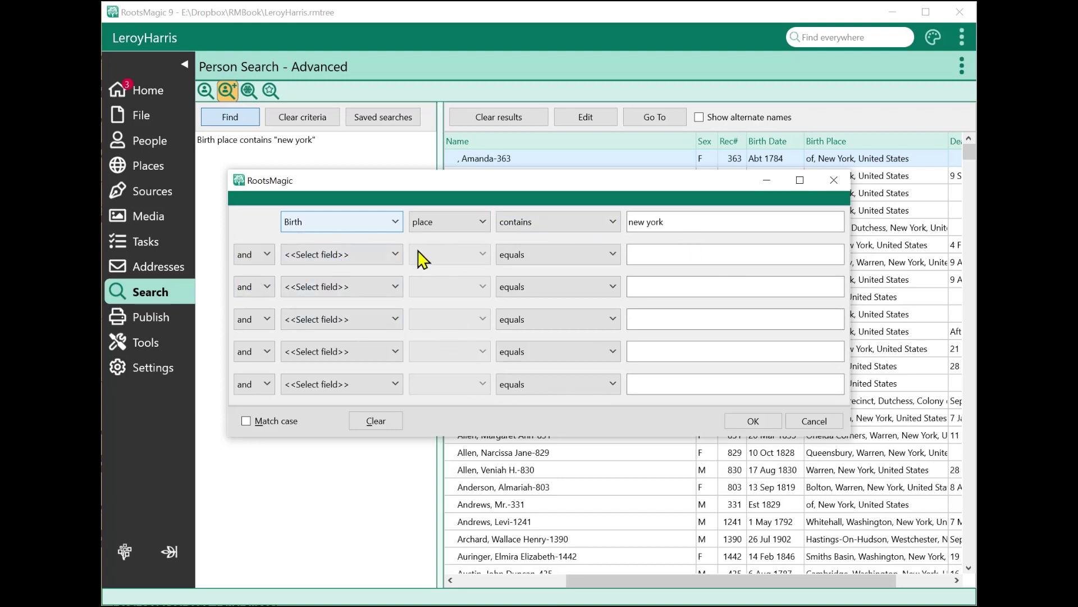
click(343, 257)
scroll(360, 328, down, 5)
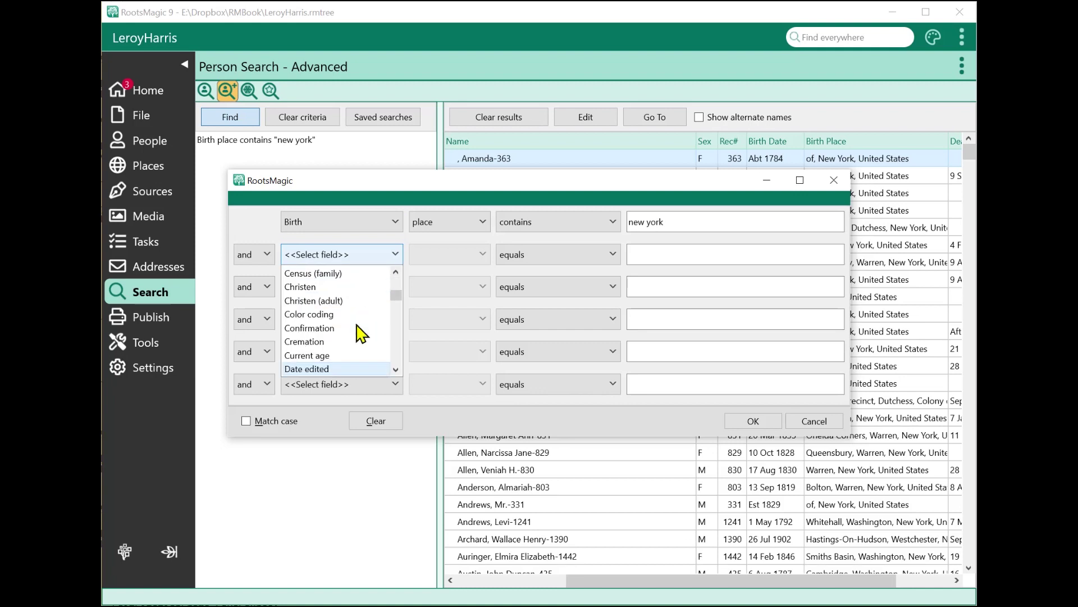
scroll(393, 344, down, 10)
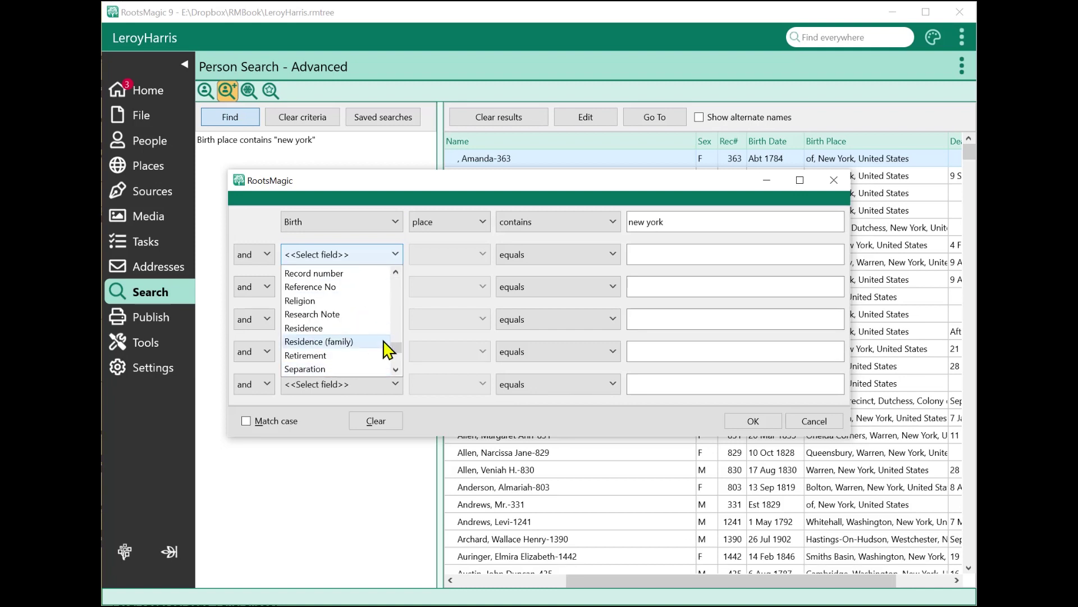
click(354, 361)
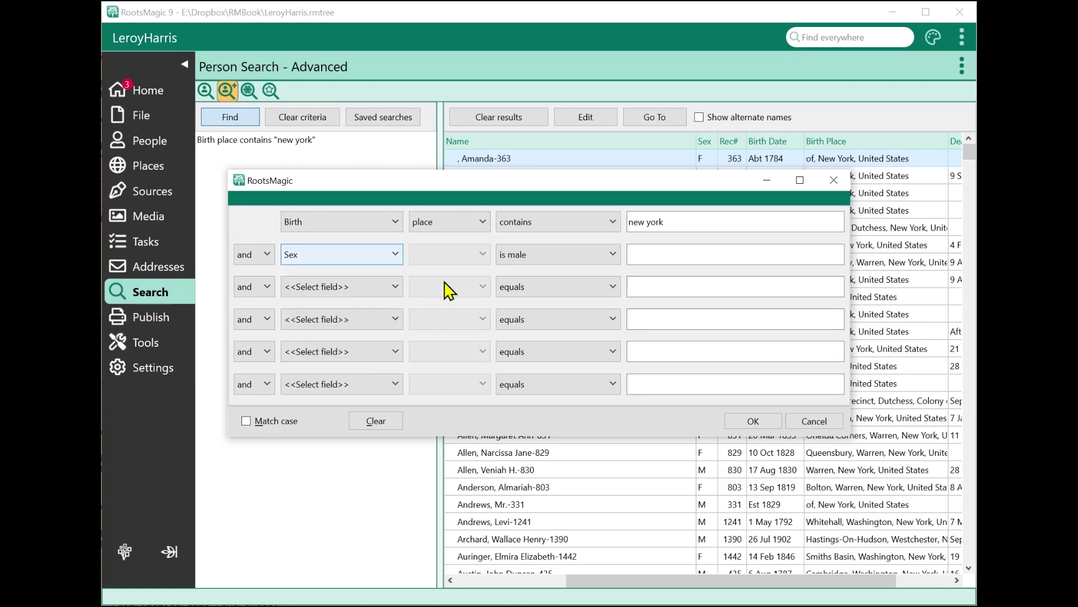
click(522, 256)
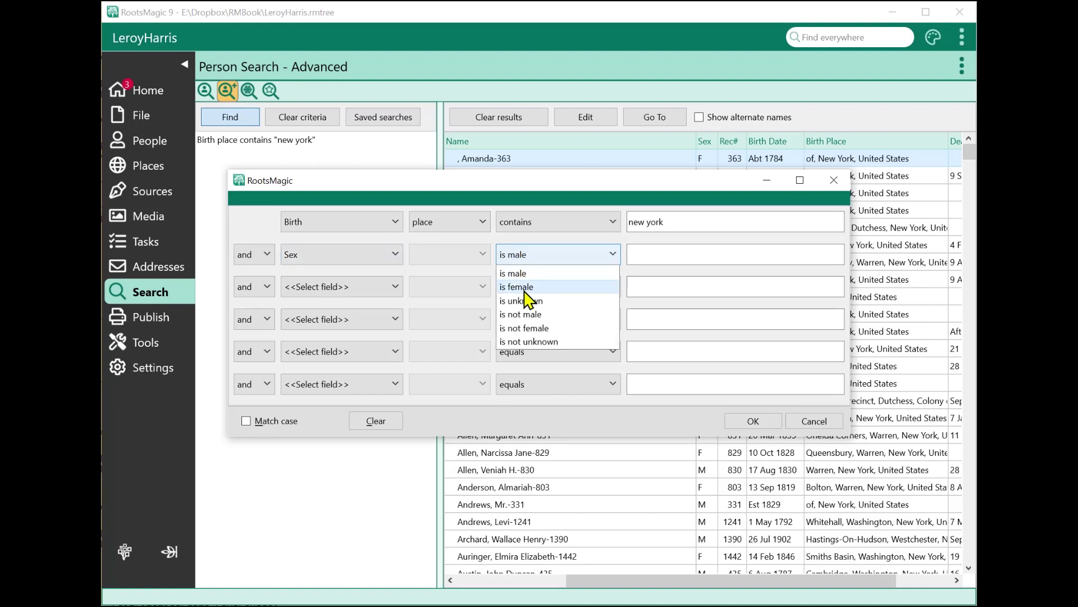
click(524, 287)
click(747, 425)
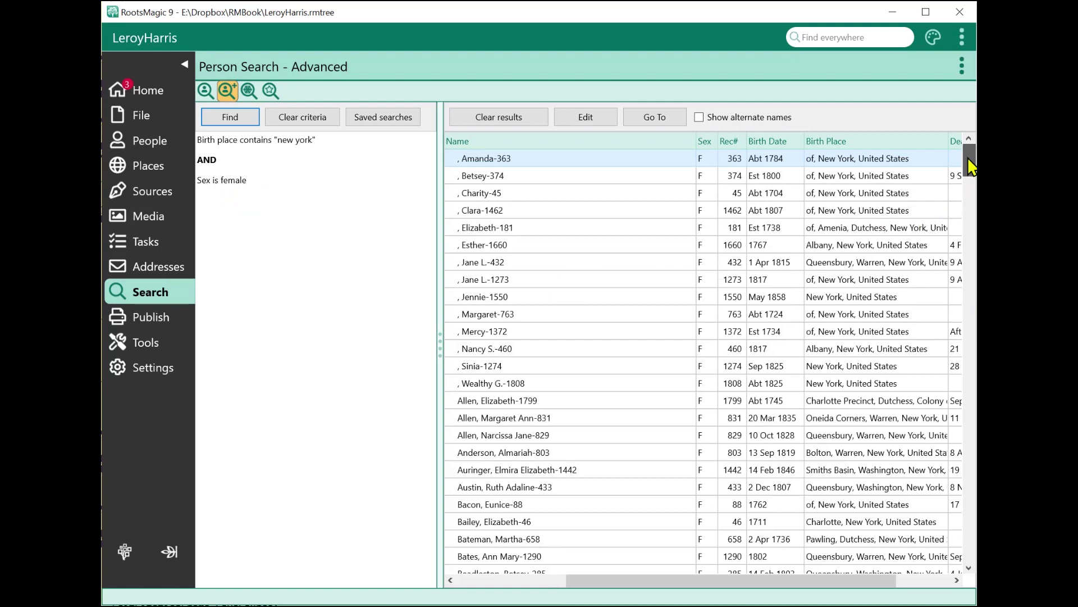
mouse_move(969, 157)
mouse_down()
mouse_move(959, 193)
mouse_move(972, 525)
mouse_move(968, 157)
mouse_up()
click(239, 122)
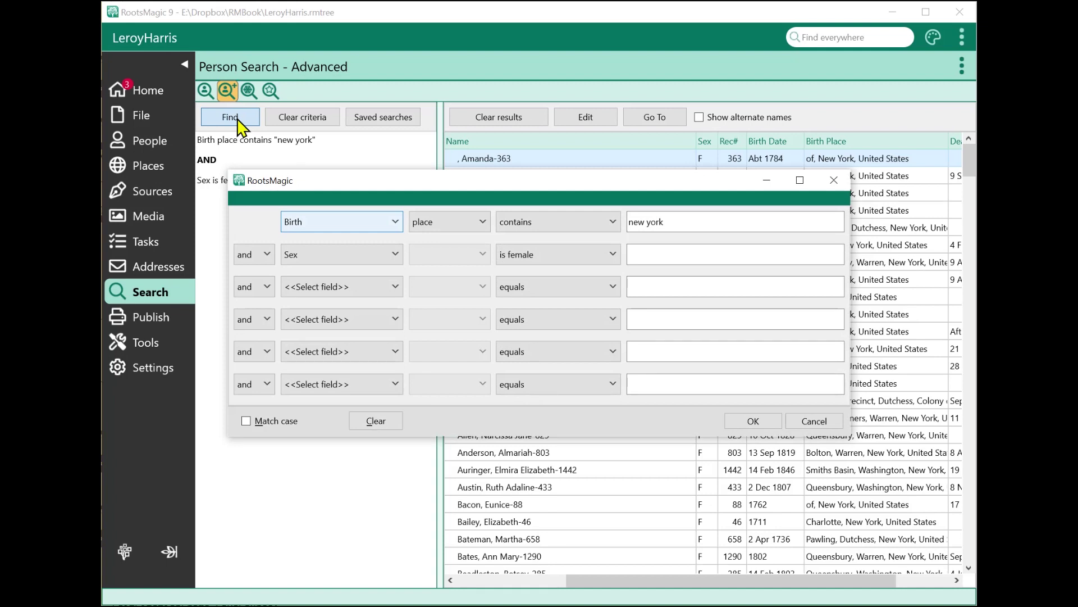
Add a third condition: Birth date is after 1799.
click(307, 287)
scroll(328, 368, down, 1)
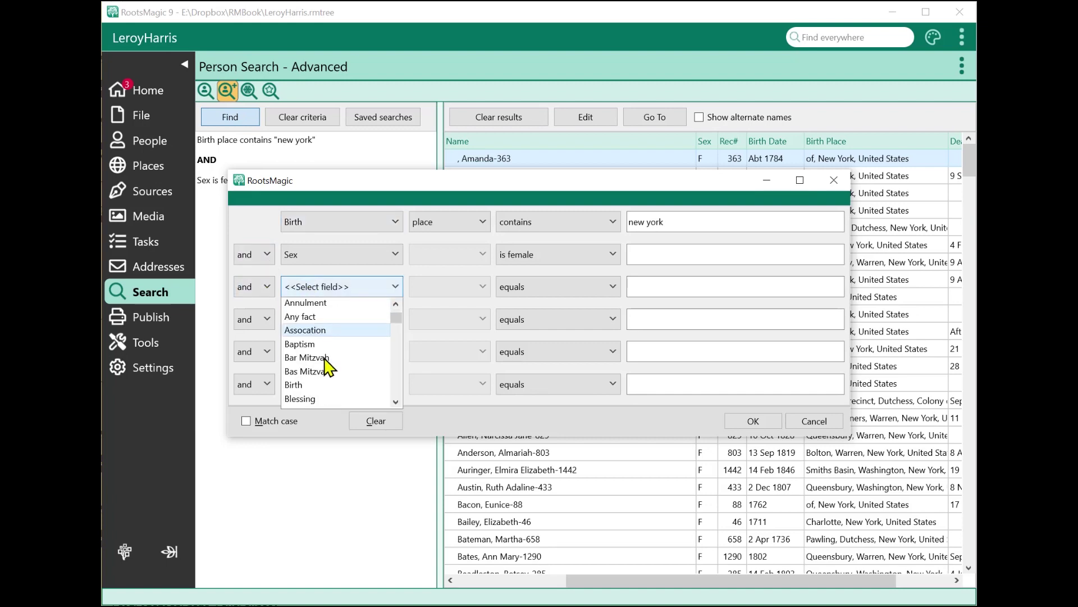
click(320, 384)
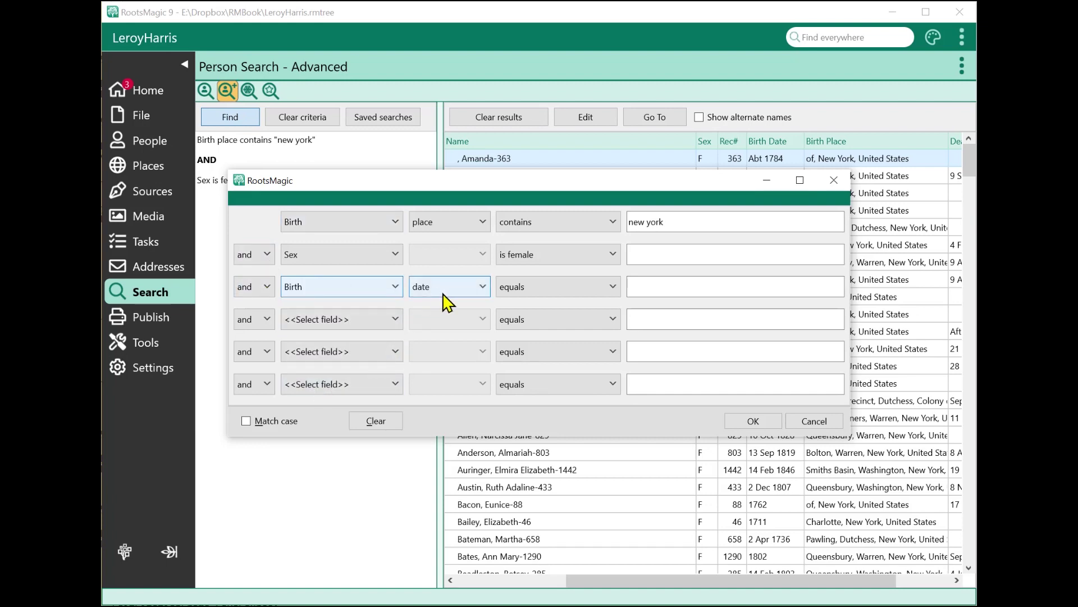
click(513, 287)
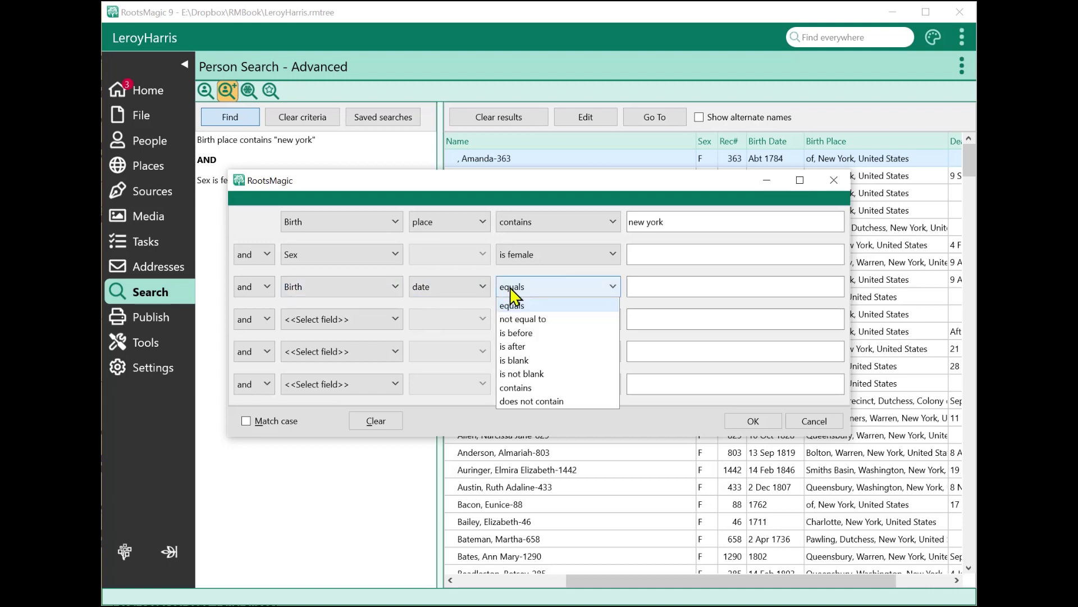
click(522, 346)
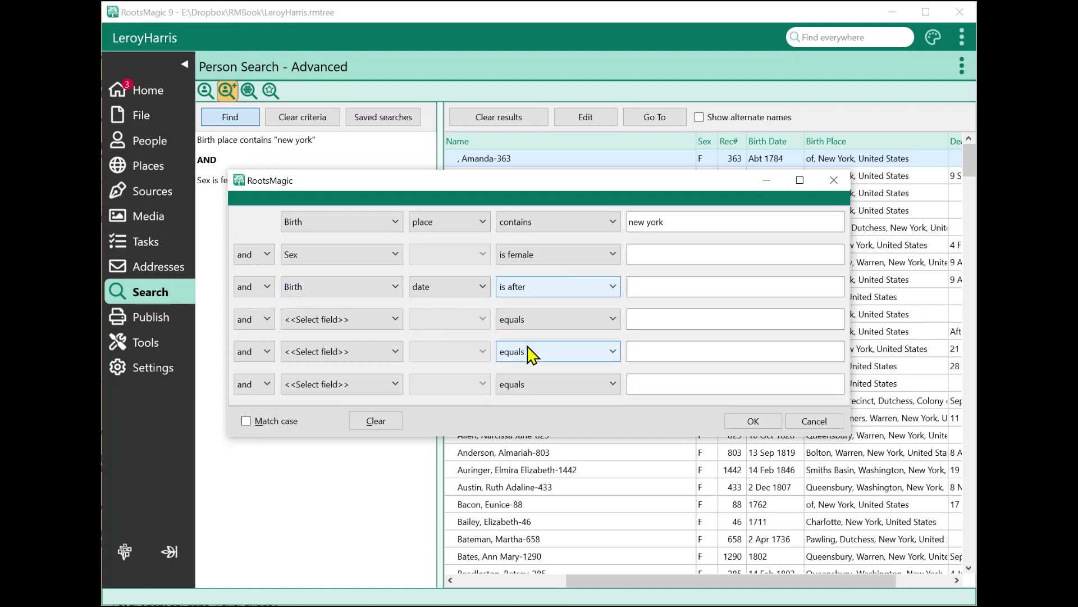
click(673, 287)
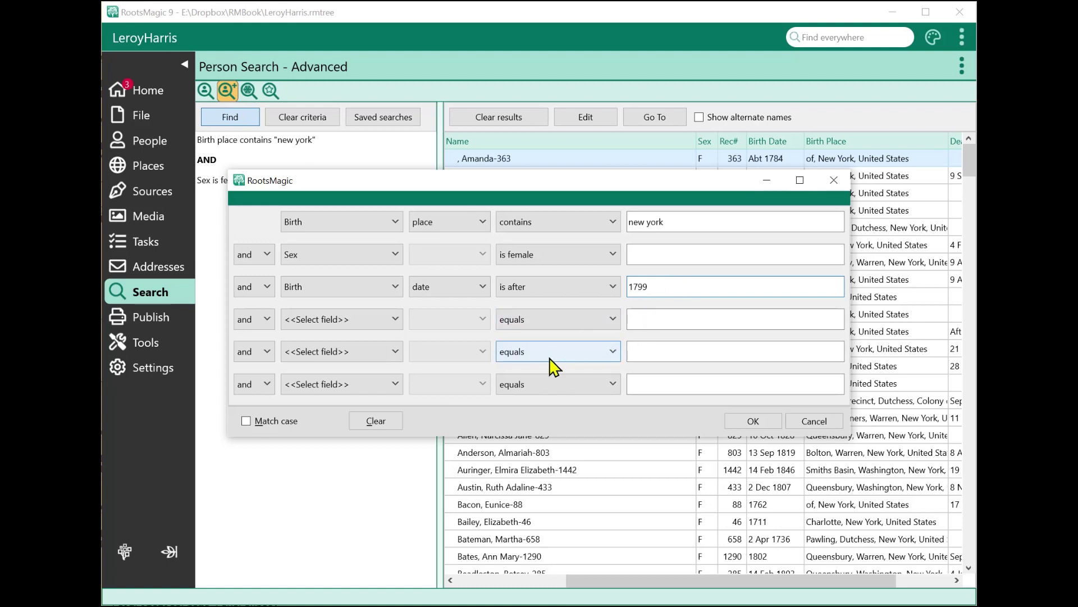
Add a fourth condition, Birth date is before 1900, and run the search.
click(323, 320)
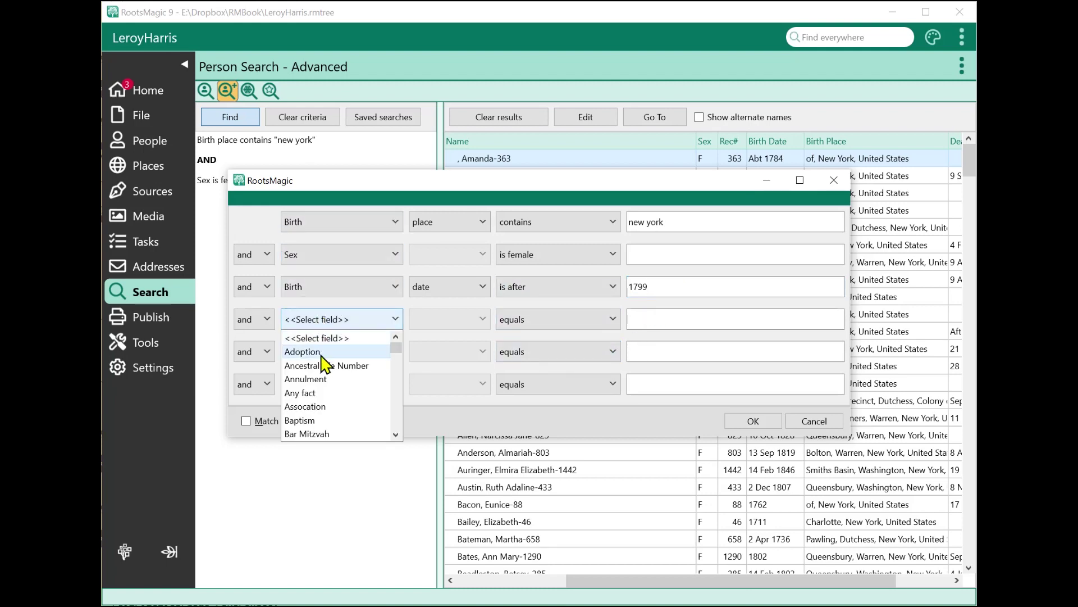
scroll(293, 365, down, 2)
click(323, 417)
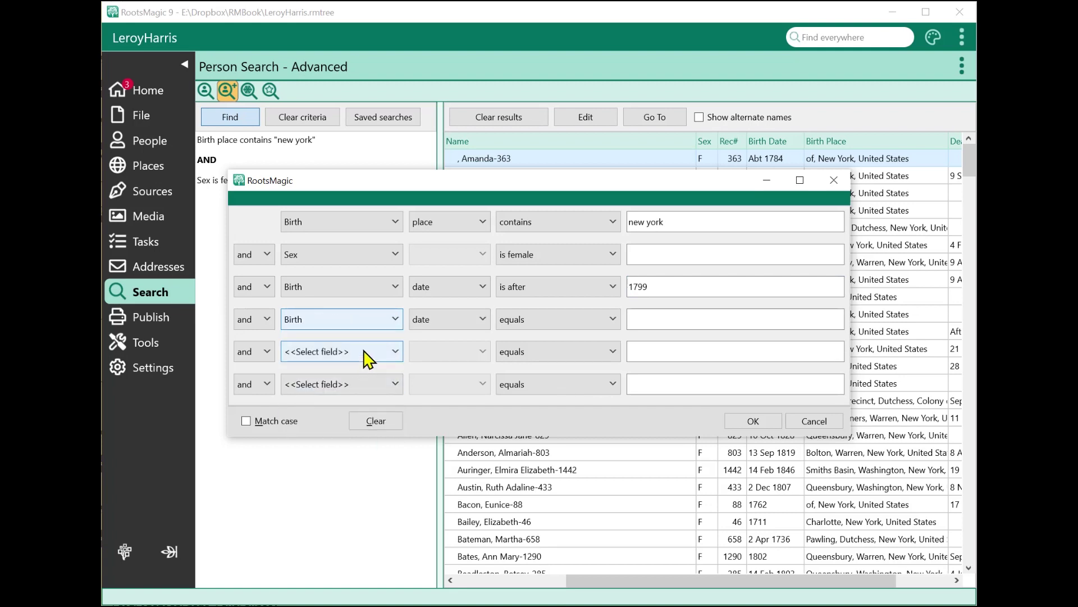
click(516, 320)
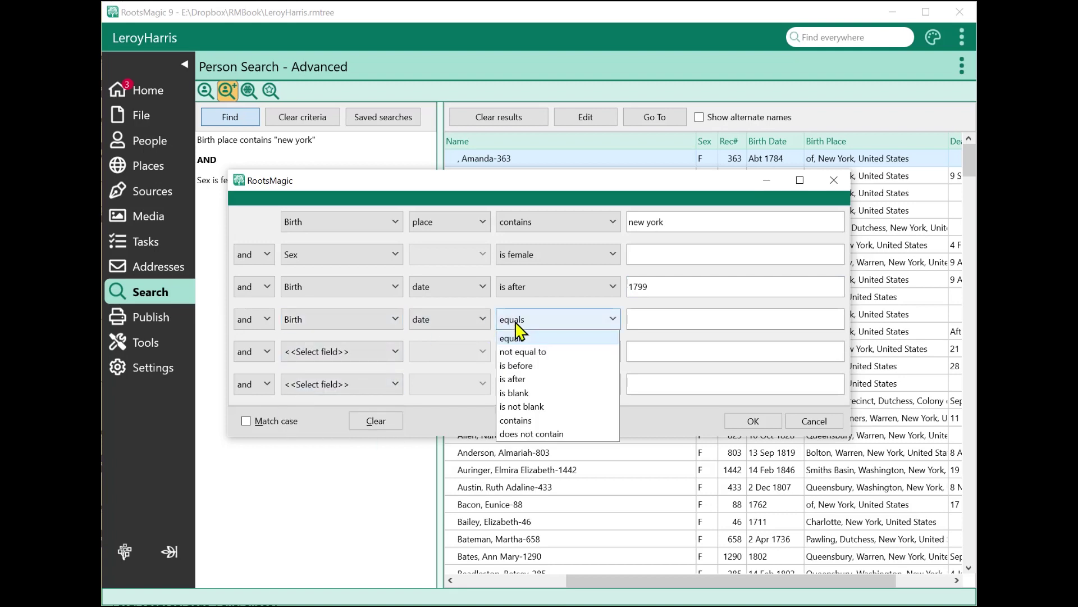
click(542, 366)
click(657, 319)
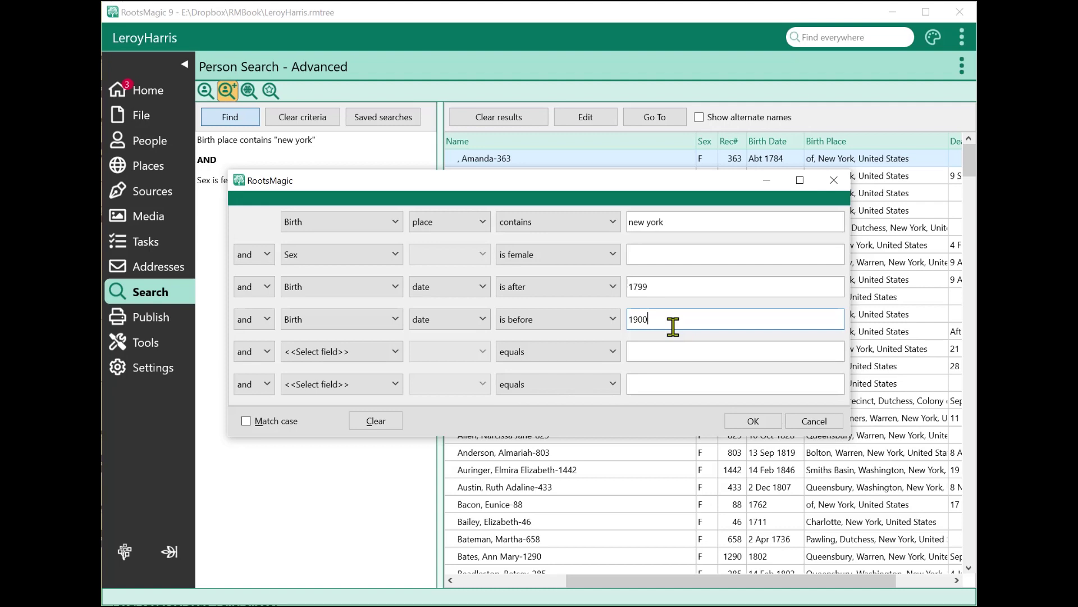
click(748, 424)
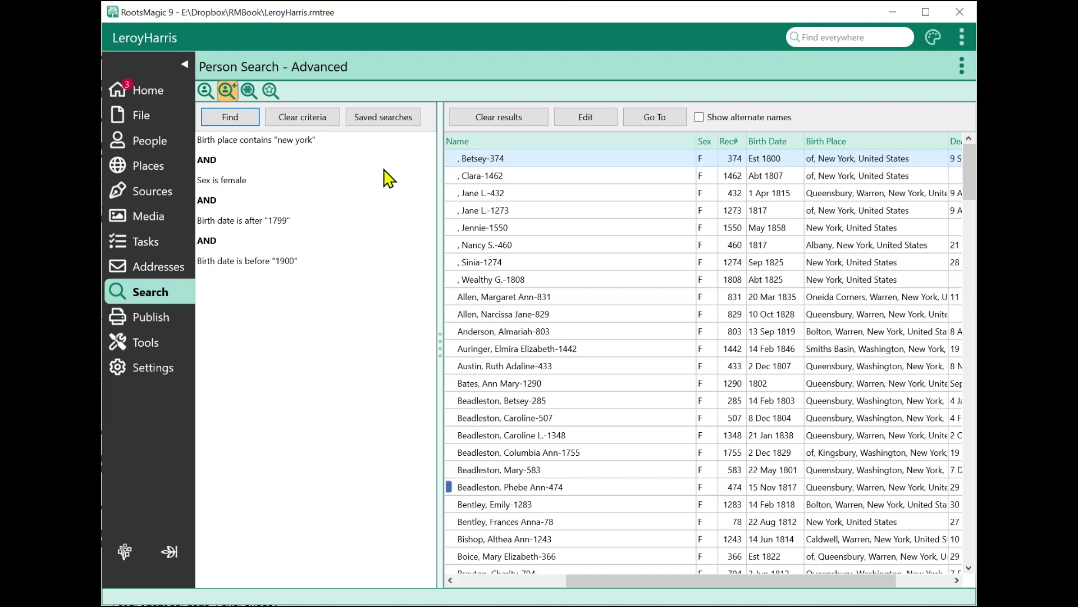
Save the current criteria as the saved search 'New York women of the 1800's', then clear the criteria.
click(377, 122)
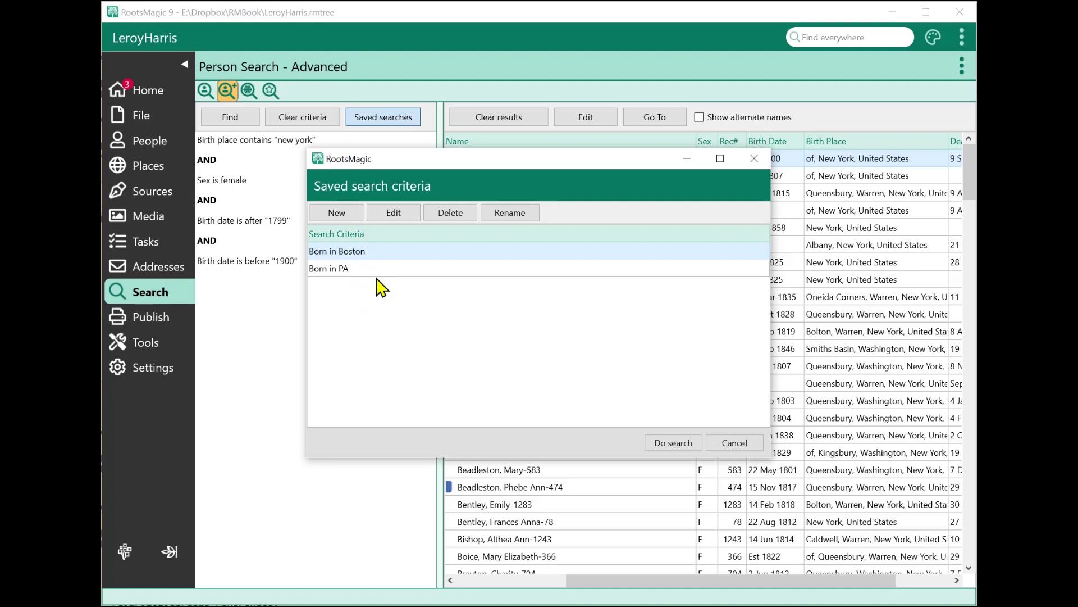
click(336, 212)
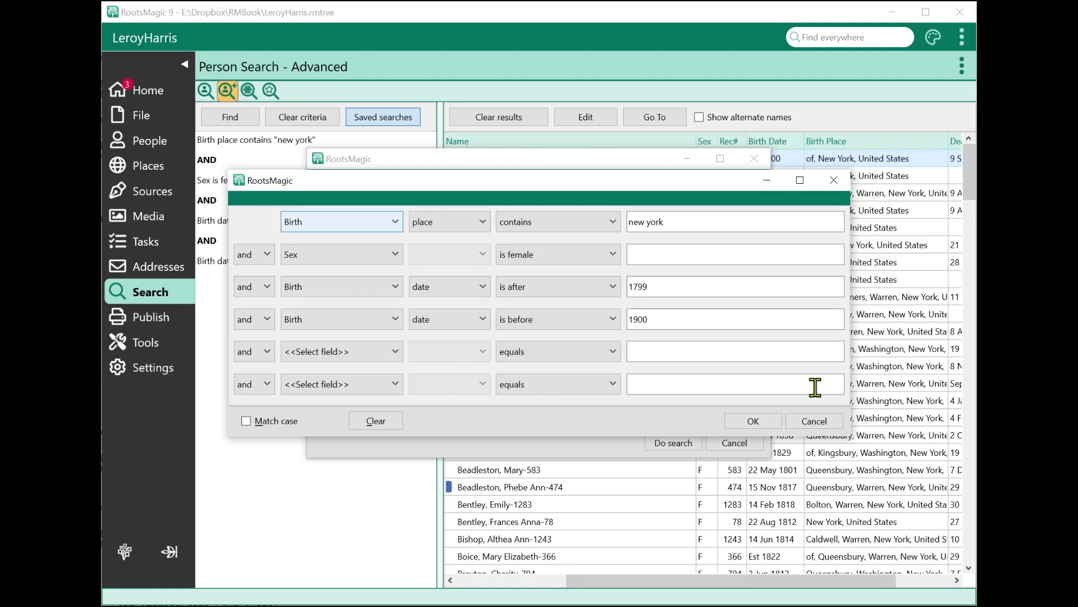
click(754, 422)
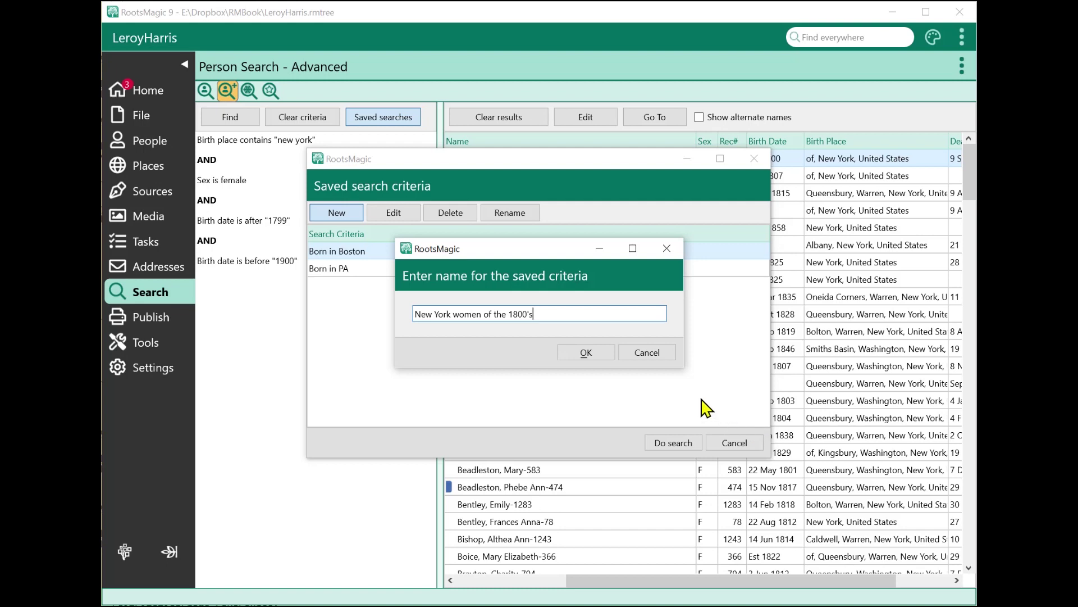
click(585, 352)
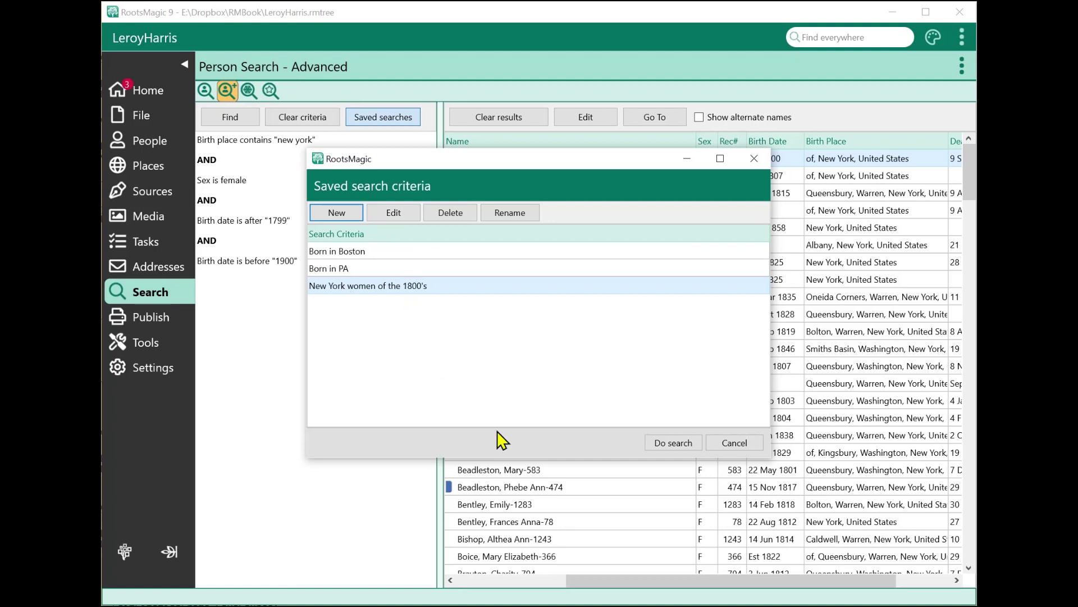
click(749, 446)
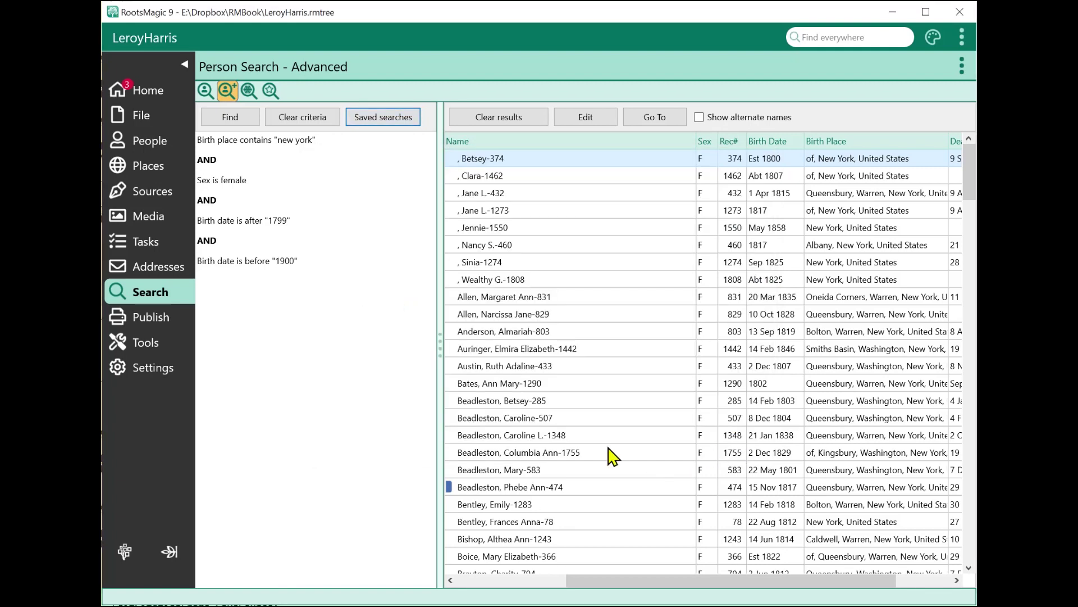
click(287, 122)
Empty the results, then rerun the saved search 'New York women of the 1800's'.
click(498, 116)
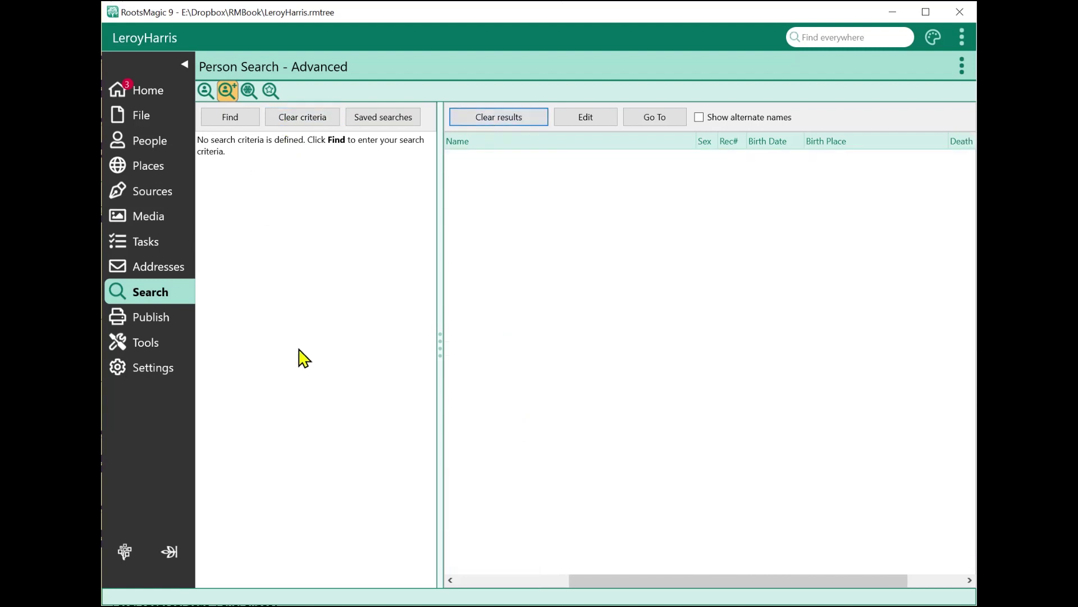
click(143, 142)
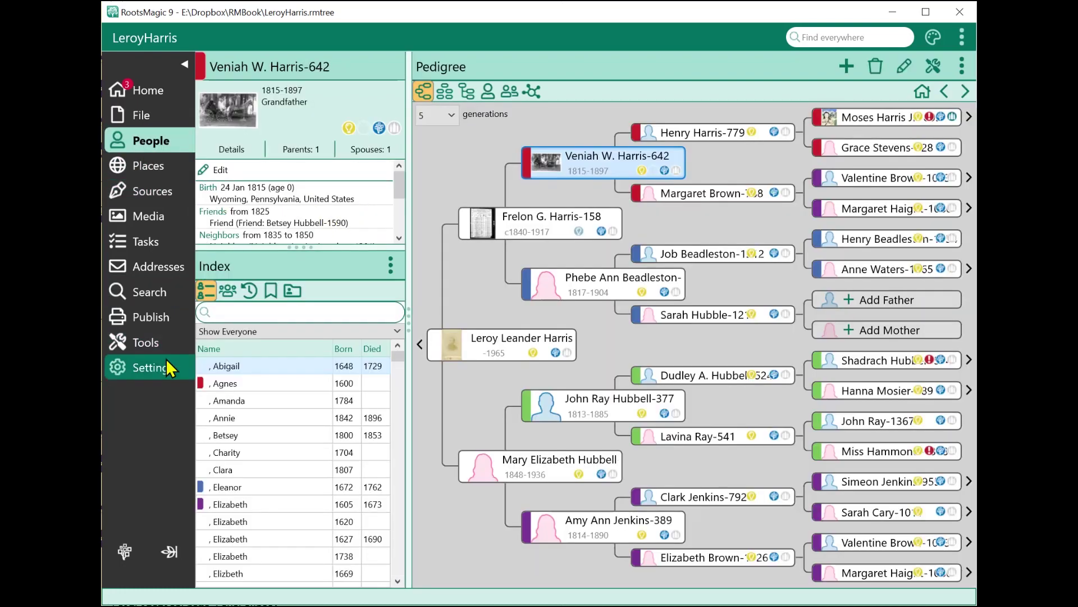
click(154, 315)
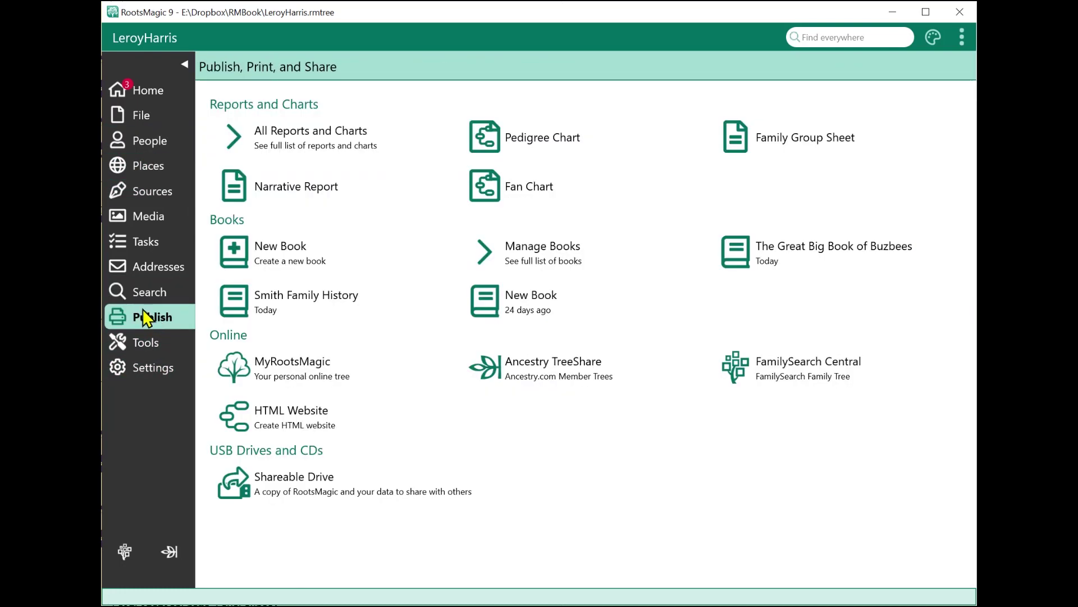
click(149, 293)
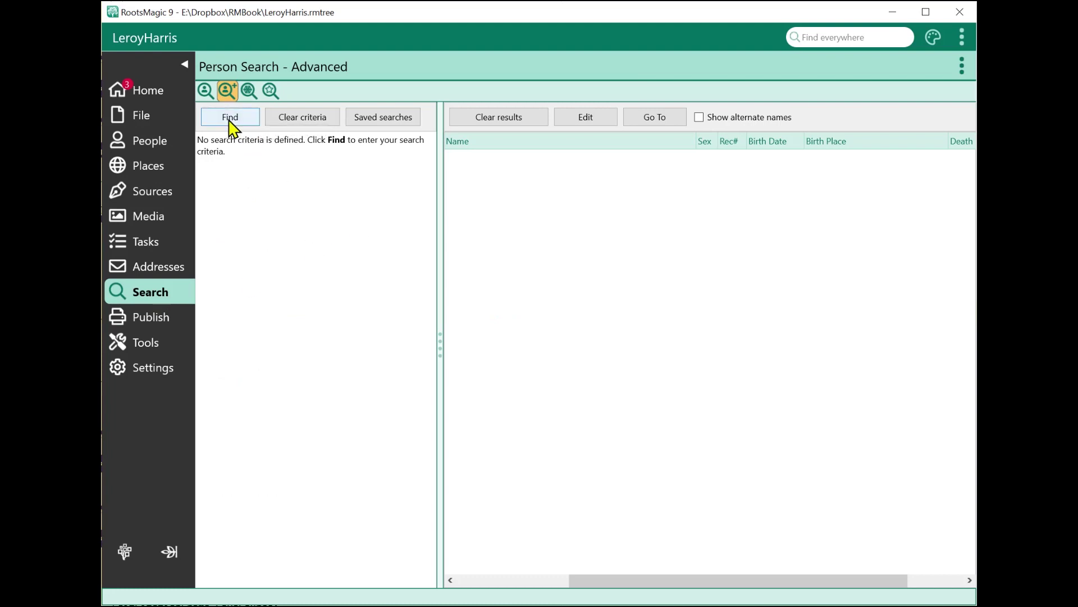
click(387, 118)
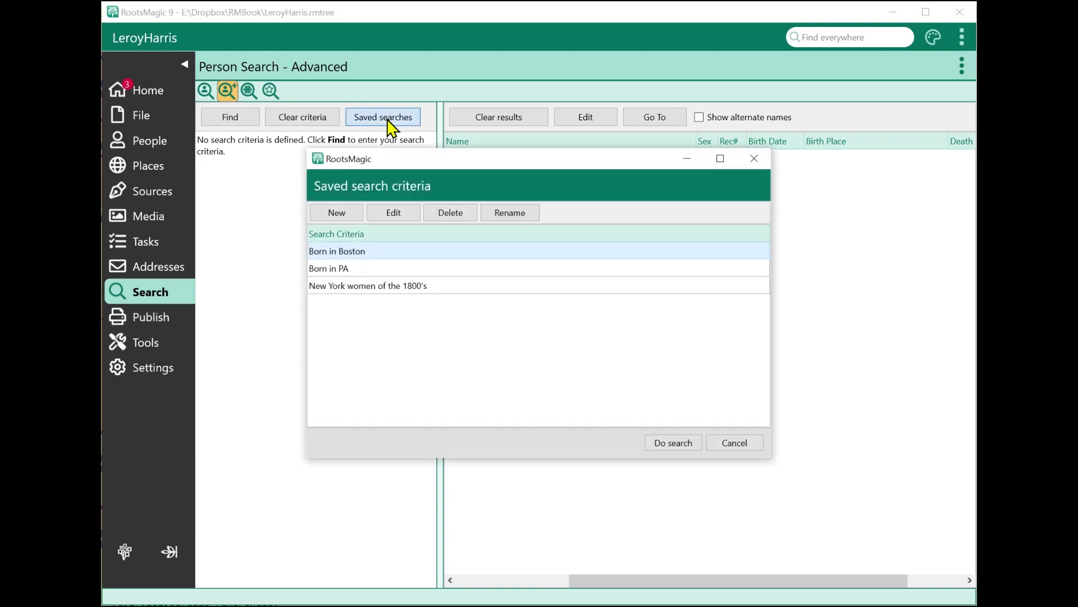
click(402, 286)
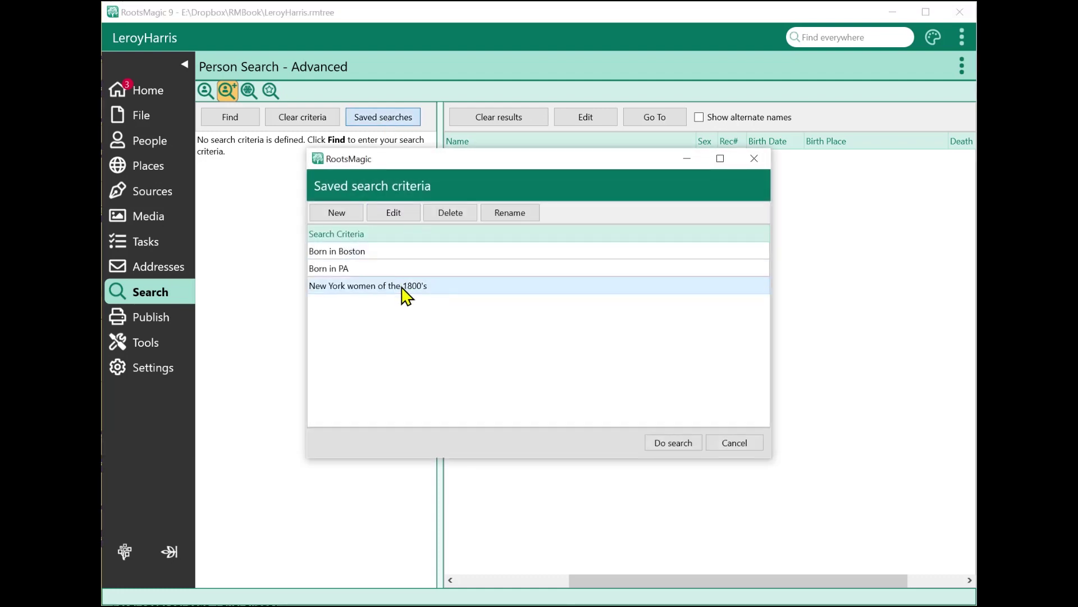
click(663, 445)
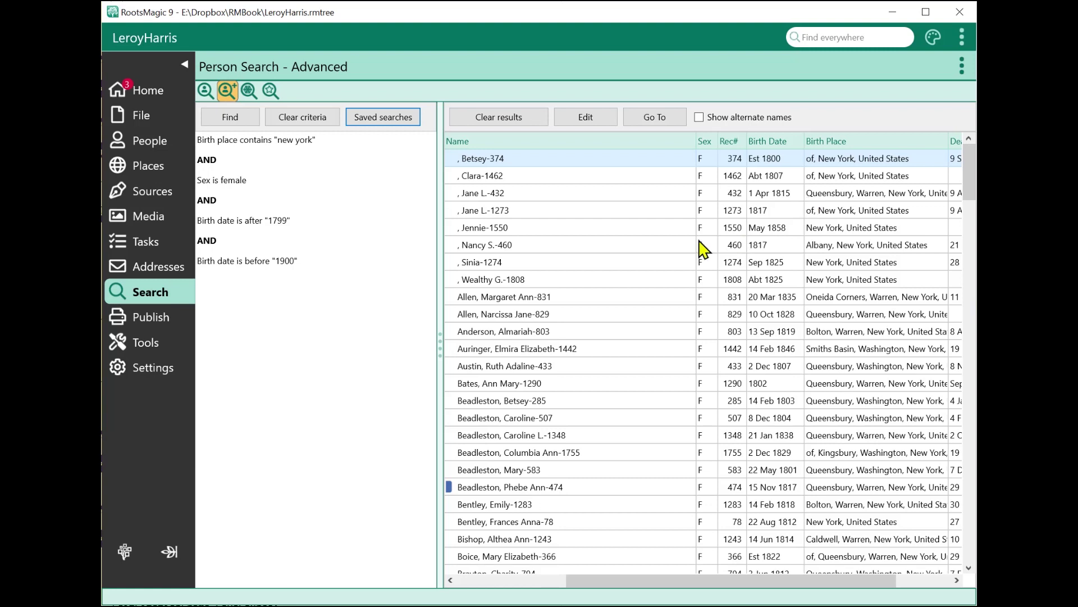
Run the saved searches 'Born in Boston' and then 'Born in PA', reselecting Born in PA.
click(399, 130)
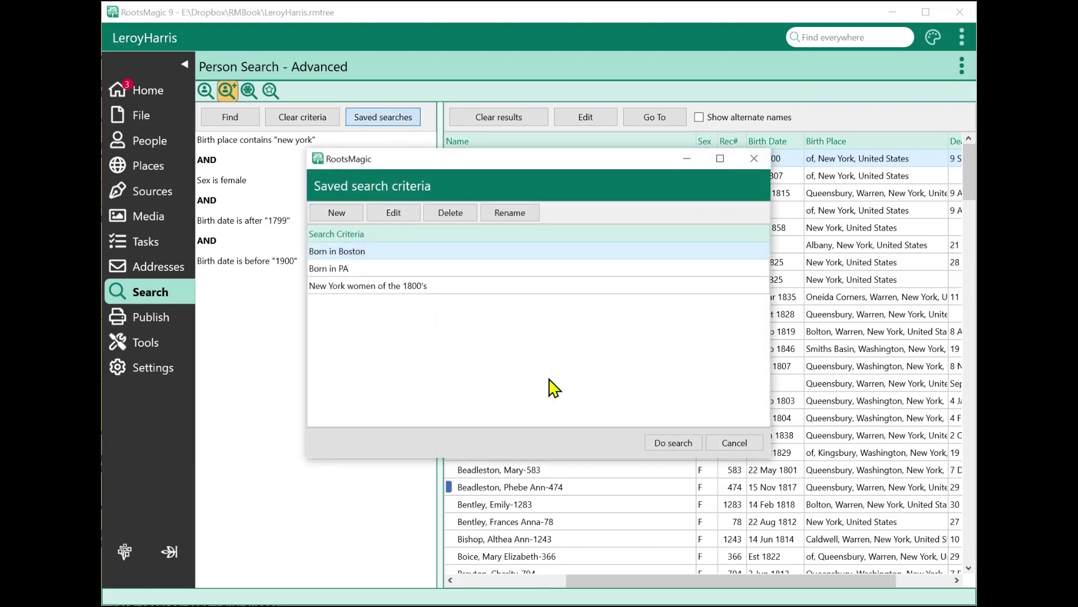
click(664, 445)
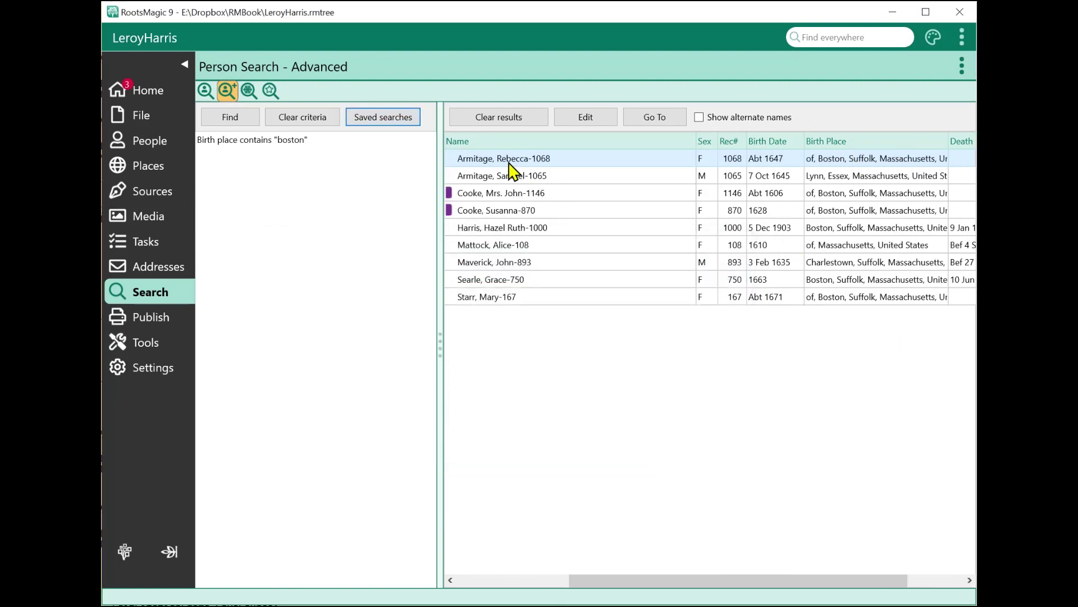
click(404, 118)
click(329, 268)
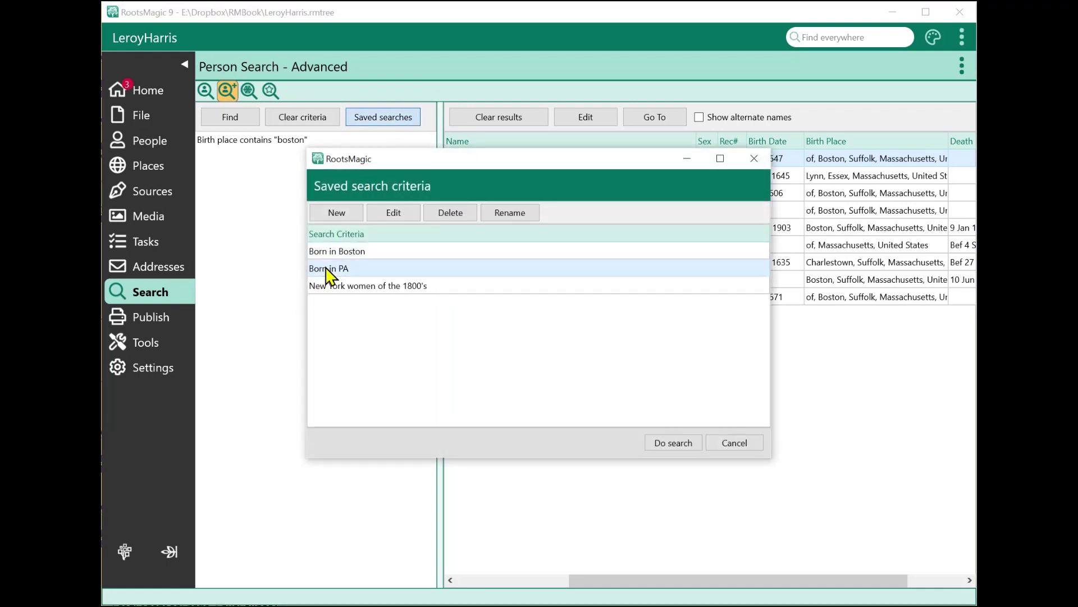
click(673, 444)
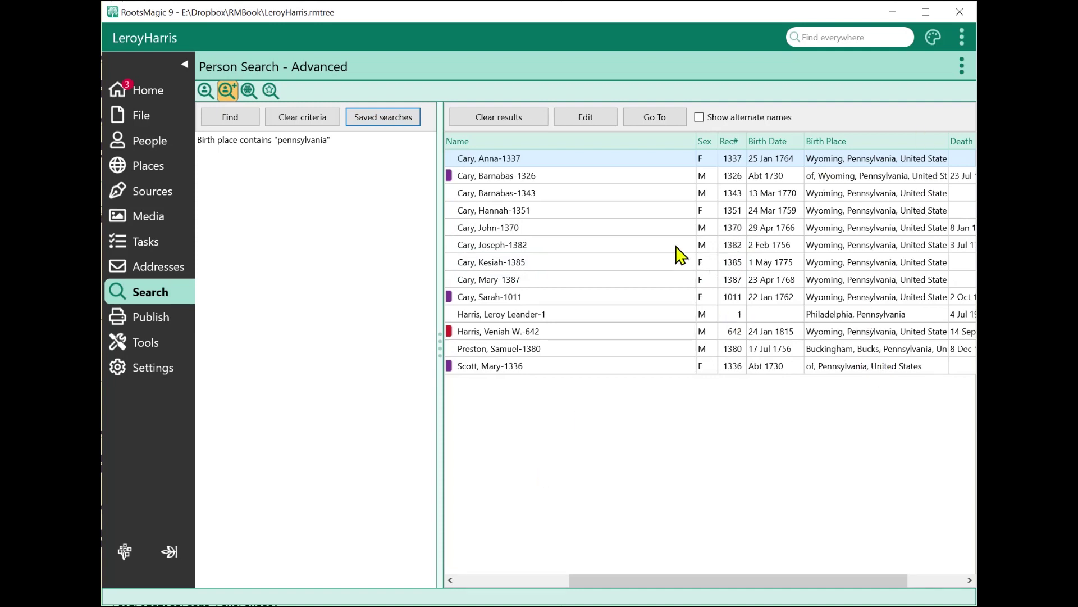
click(374, 125)
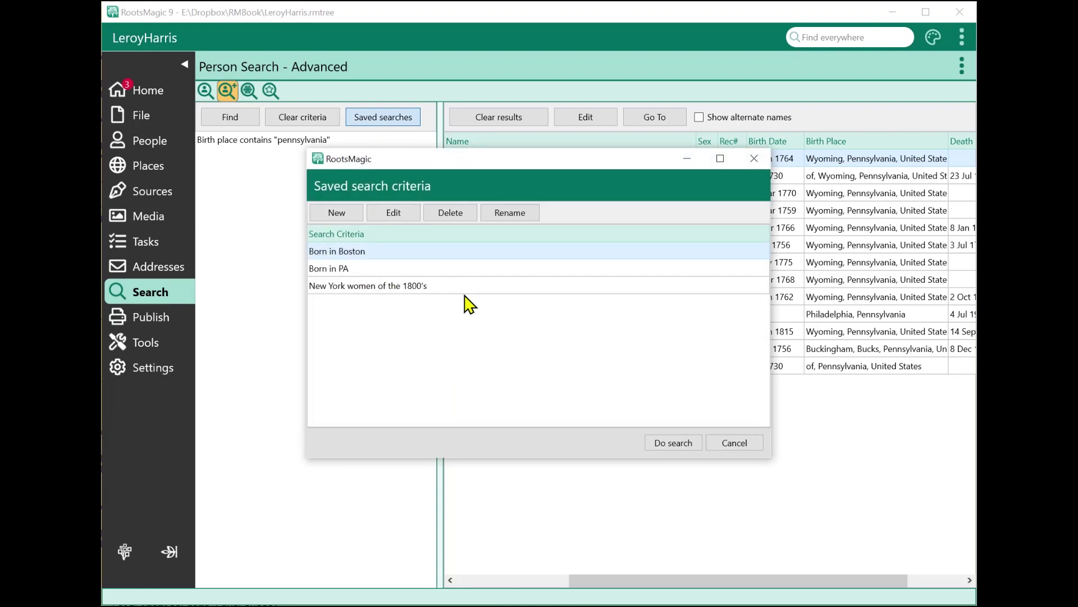
click(420, 271)
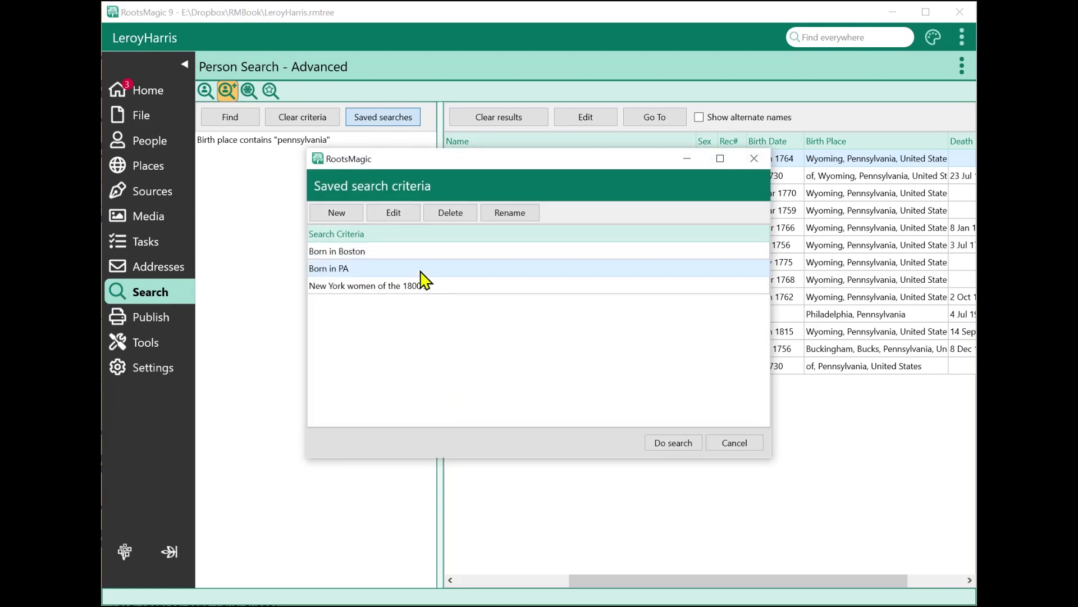
Review the Born in PA criteria without changes, then rename it 'Born in Pennsylvania'.
click(394, 214)
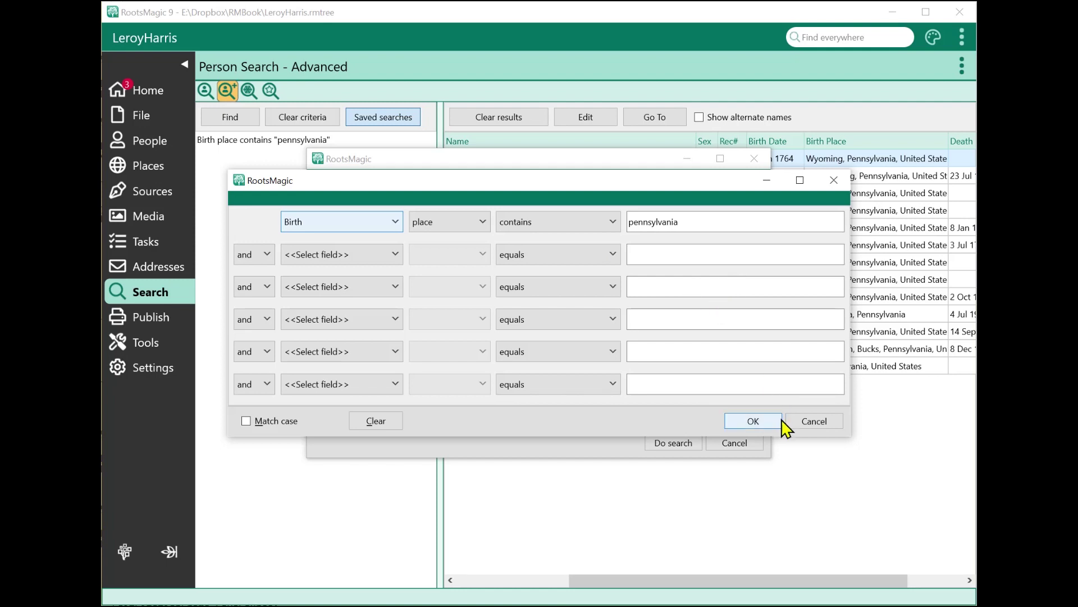
click(809, 422)
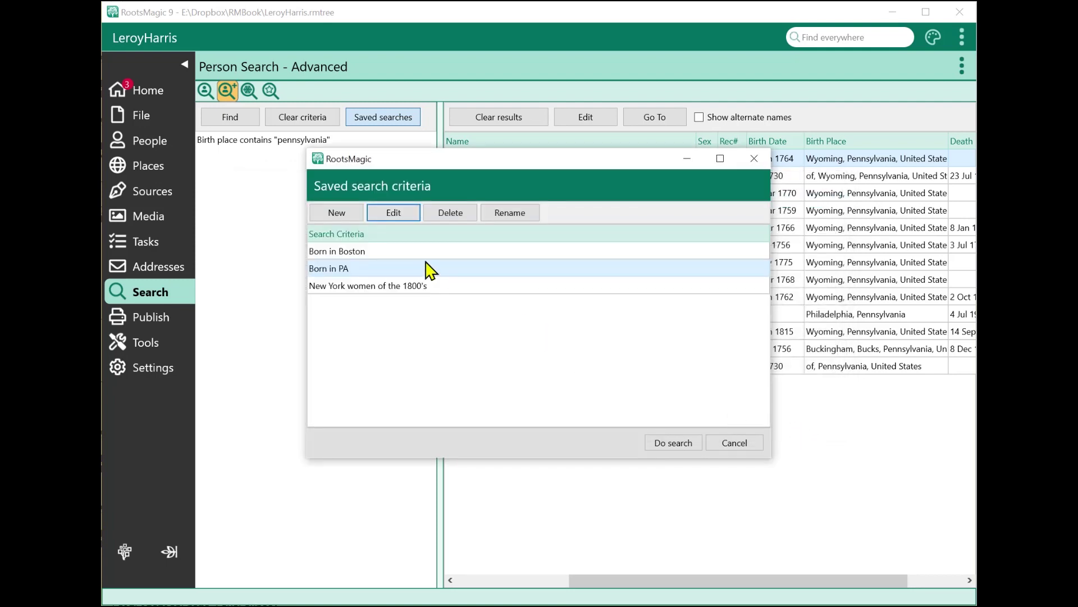
click(509, 214)
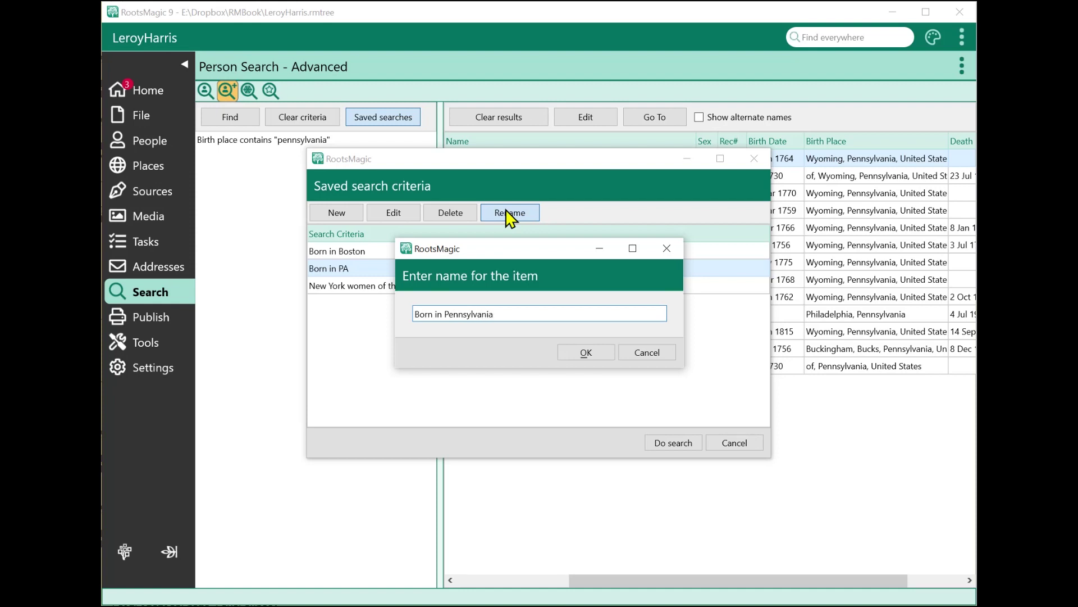
click(585, 352)
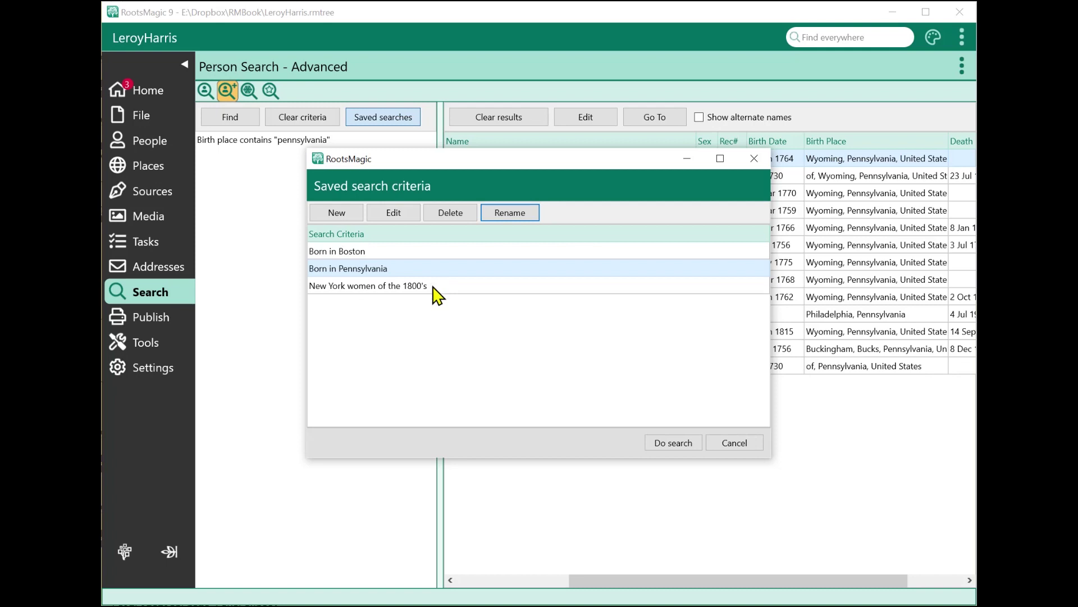
click(724, 444)
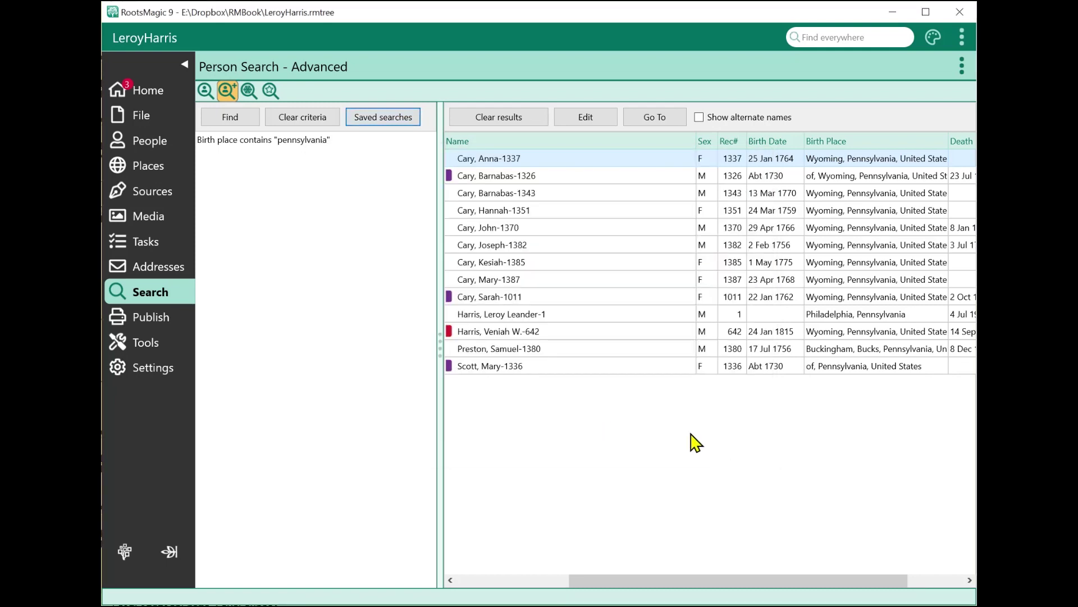
Clear the Pennsylvania criteria and results, then abandon a new saved search unsaved.
click(287, 116)
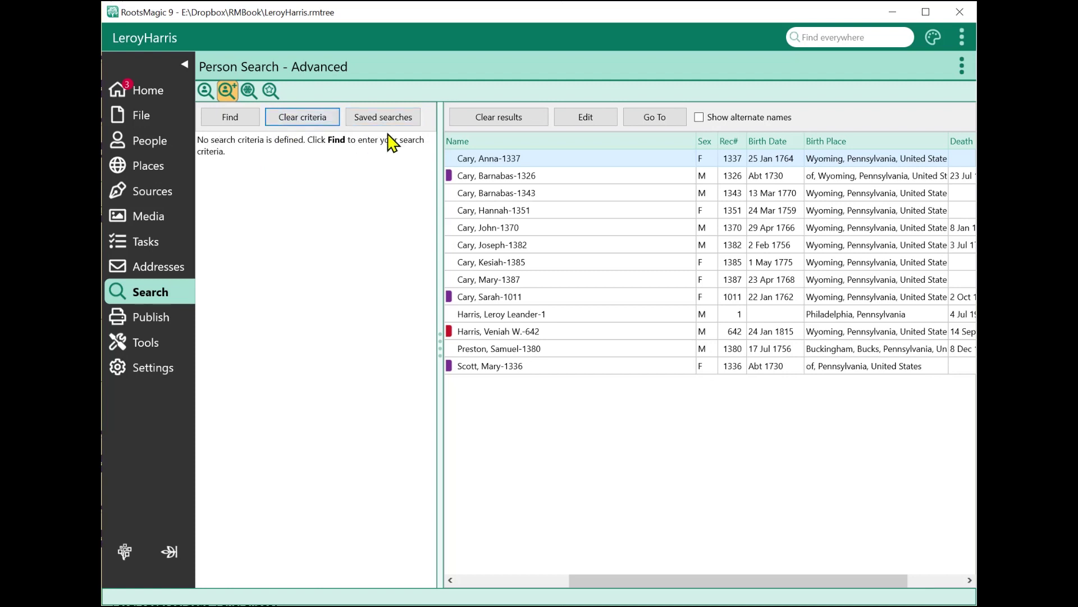
click(522, 121)
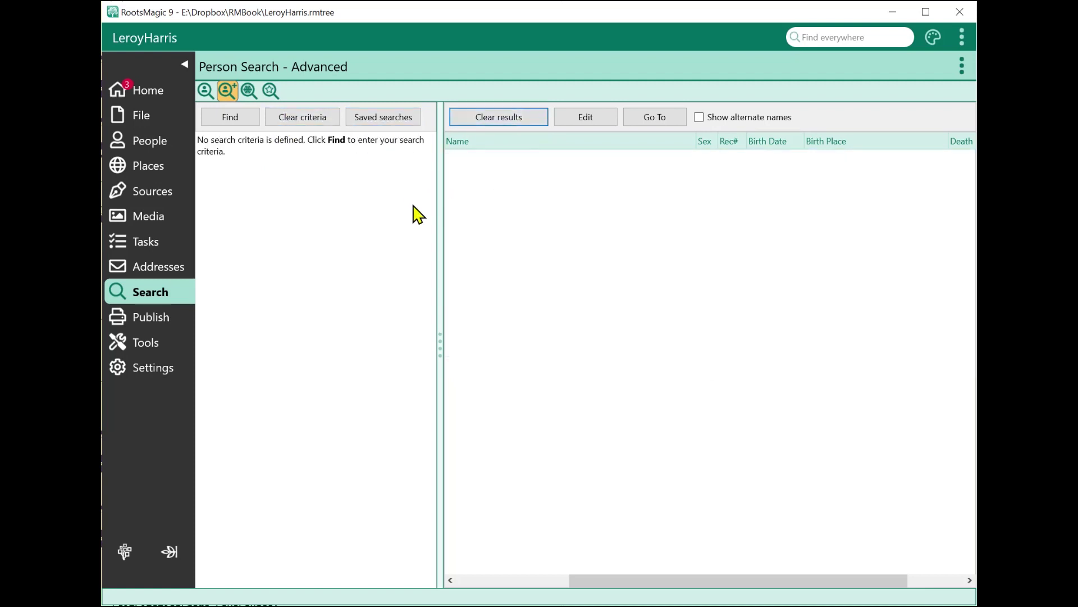
click(373, 117)
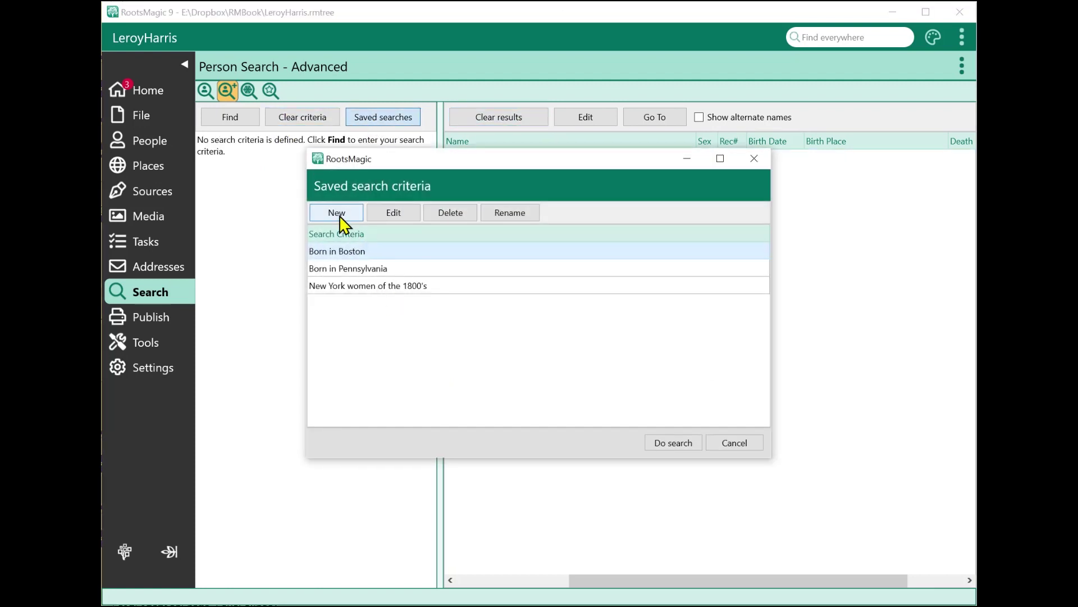
click(340, 218)
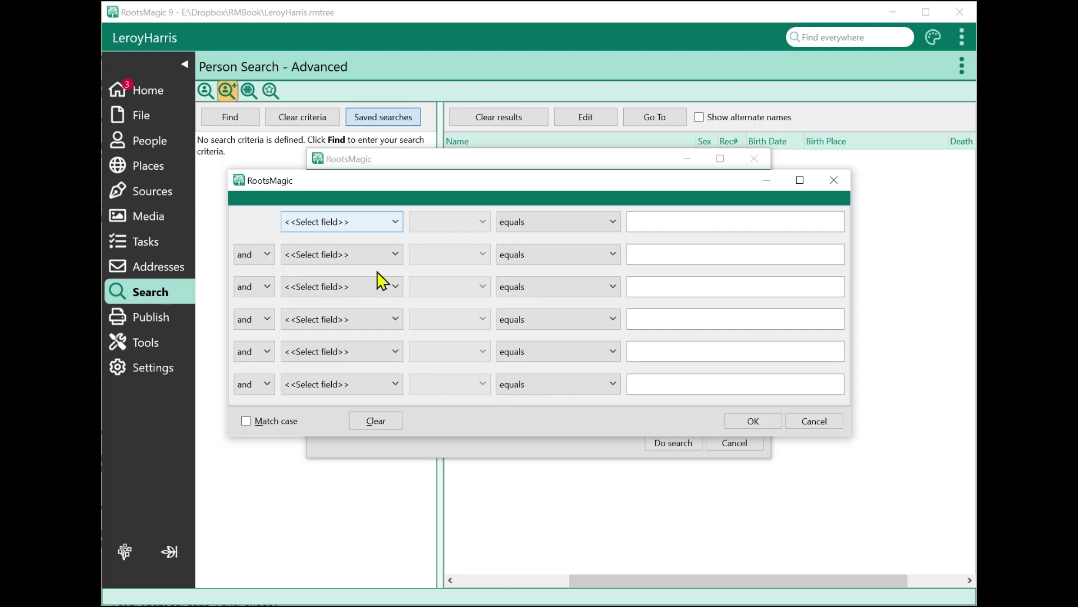
click(801, 428)
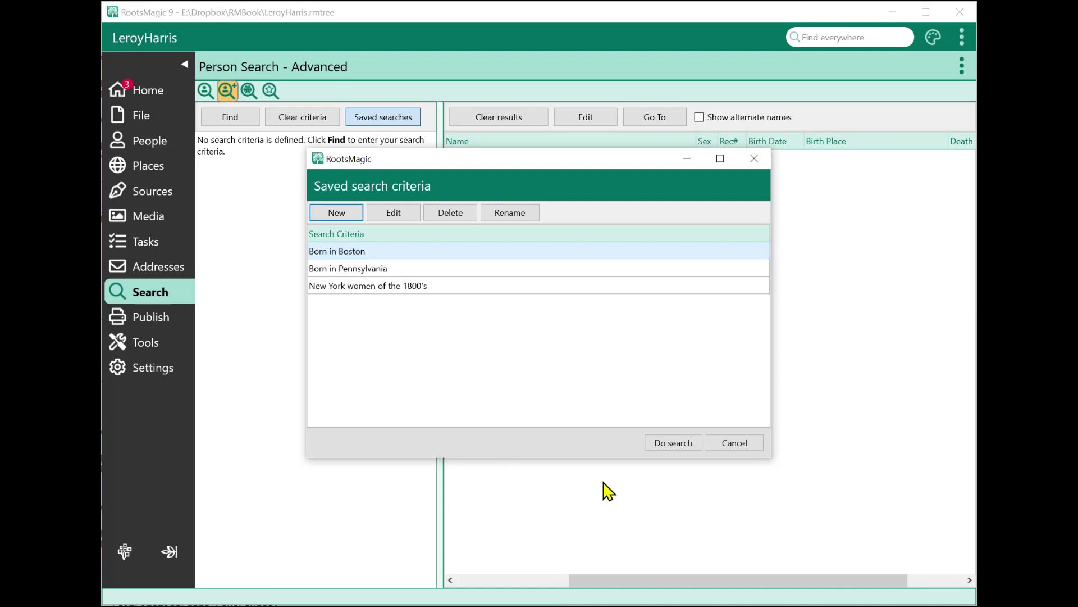
click(733, 444)
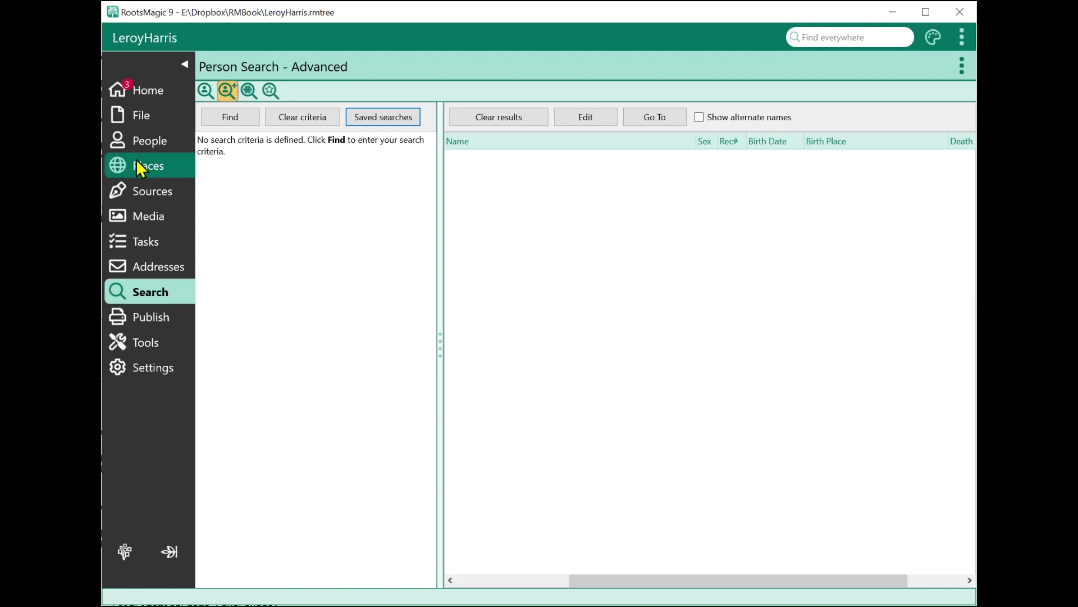
From the People view, open Tools > Problem list and choose which people to include.
click(126, 146)
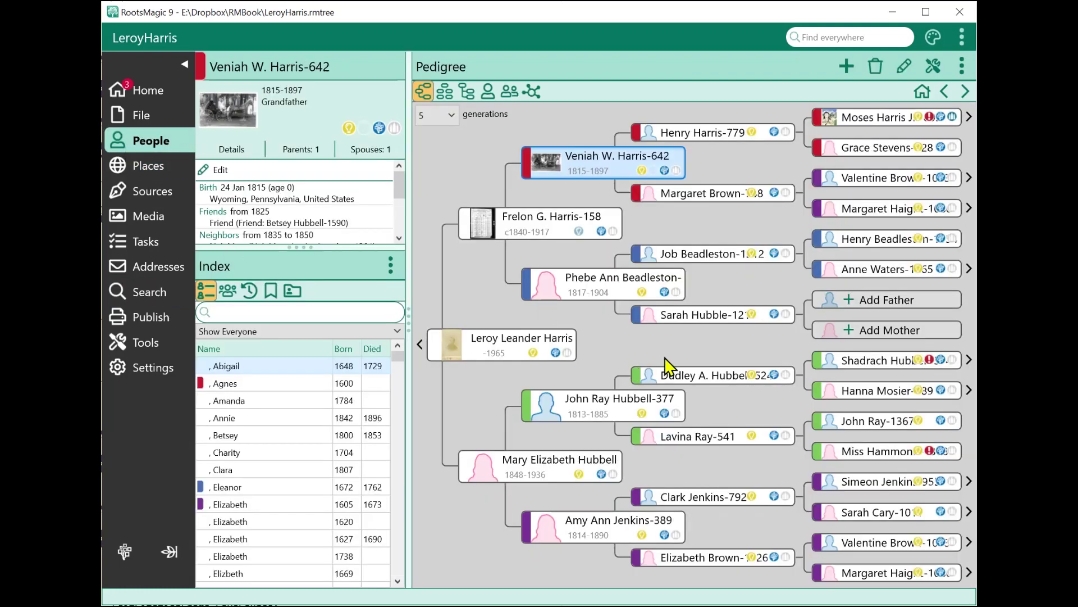
click(937, 71)
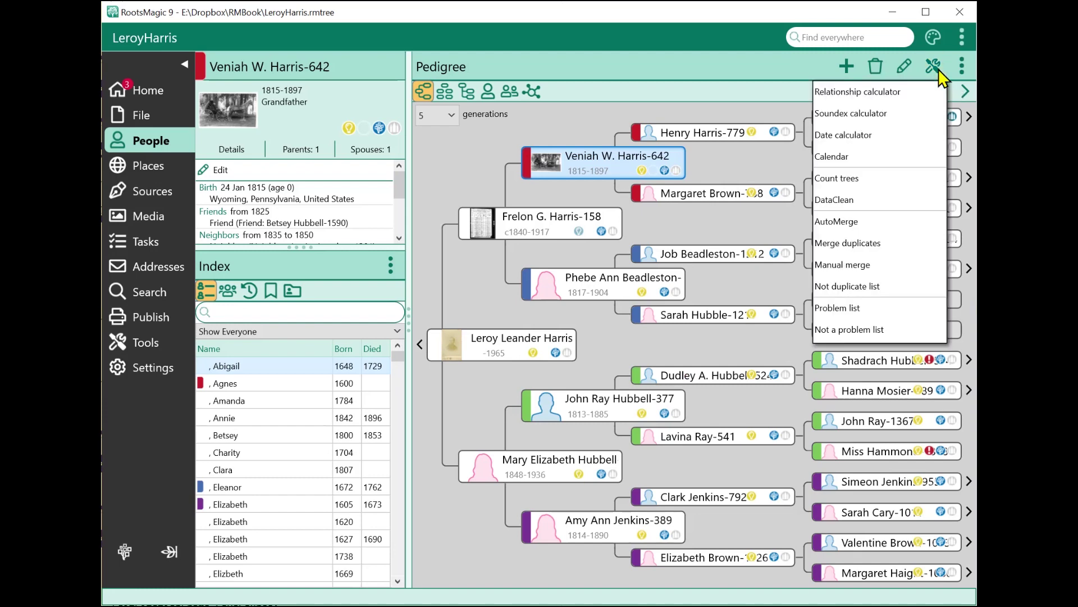
click(838, 308)
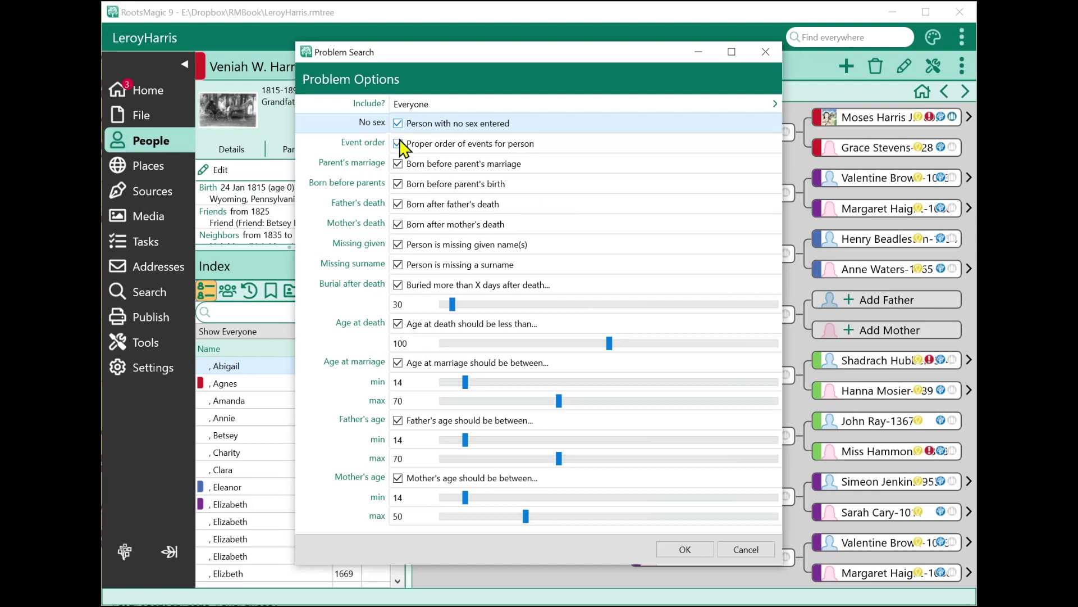
click(412, 106)
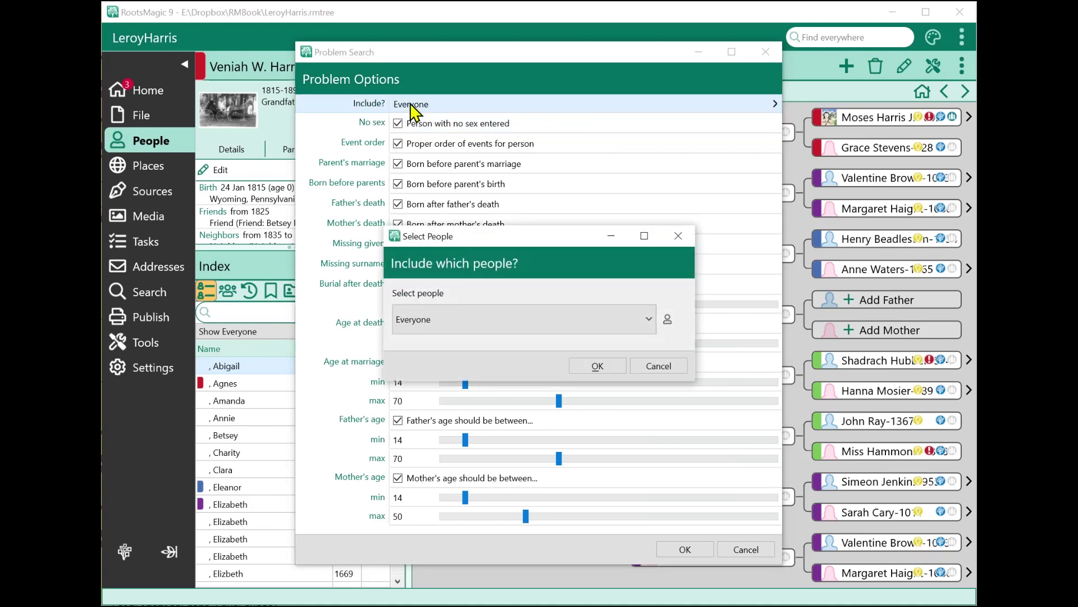
Set Include to 'Select from list', then open the Explorer's Mark choices, backing out of By data fields.
click(461, 331)
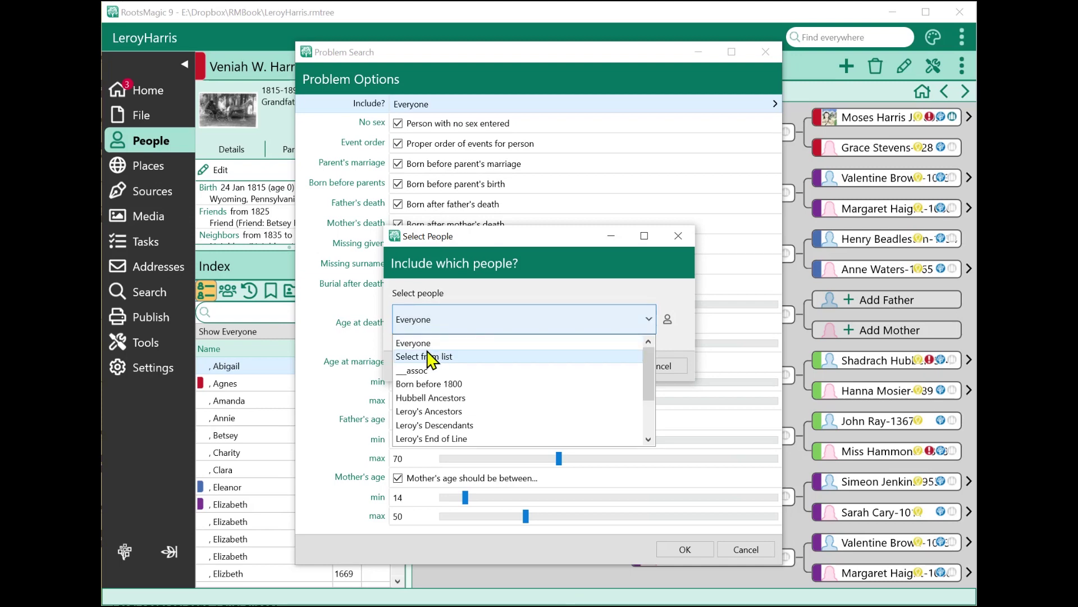
click(447, 359)
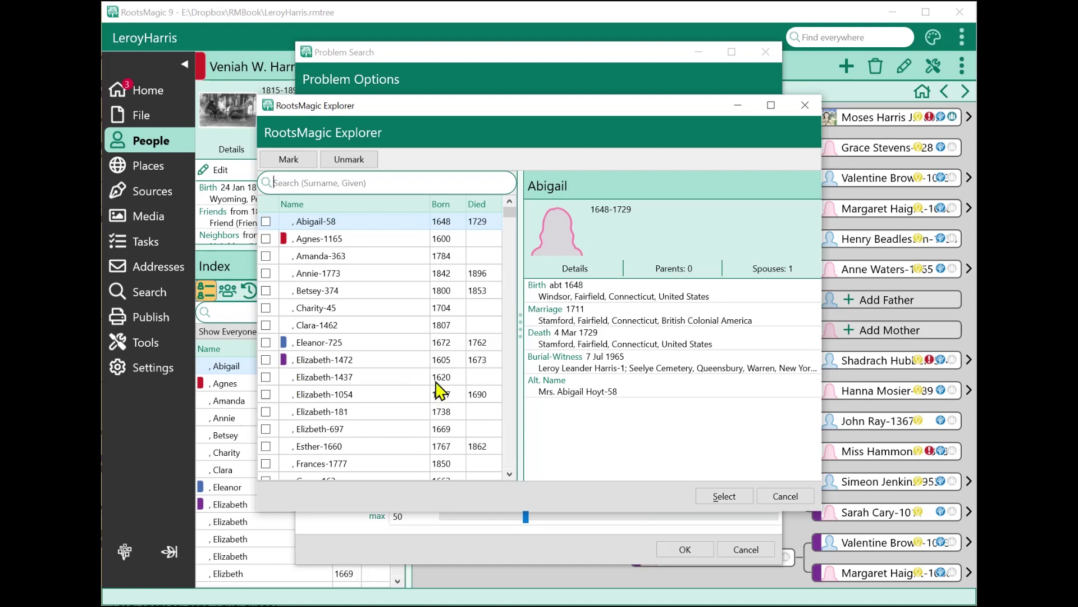
click(282, 162)
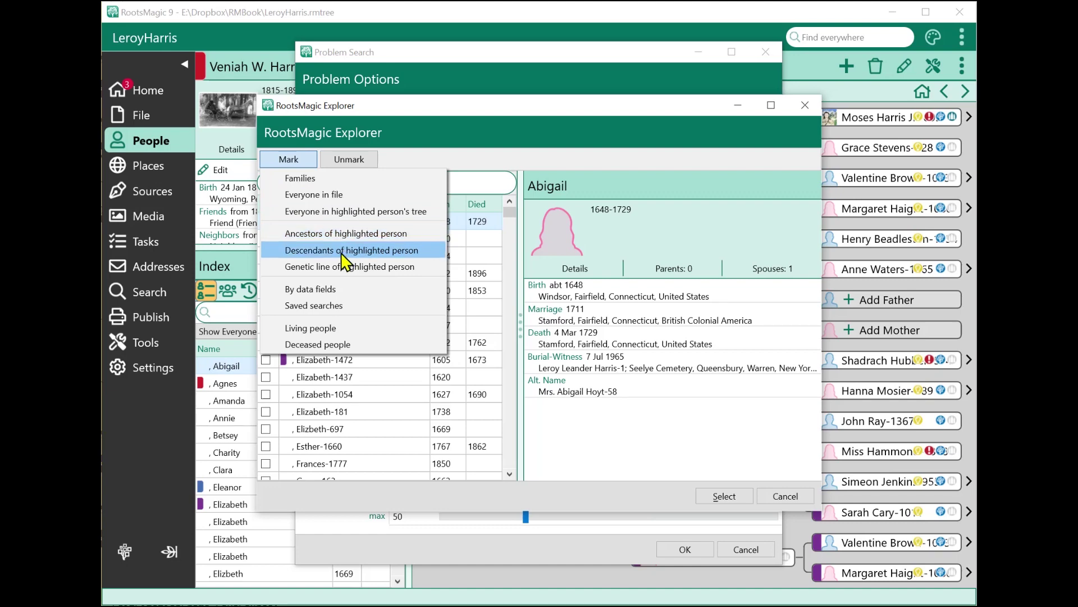
click(323, 290)
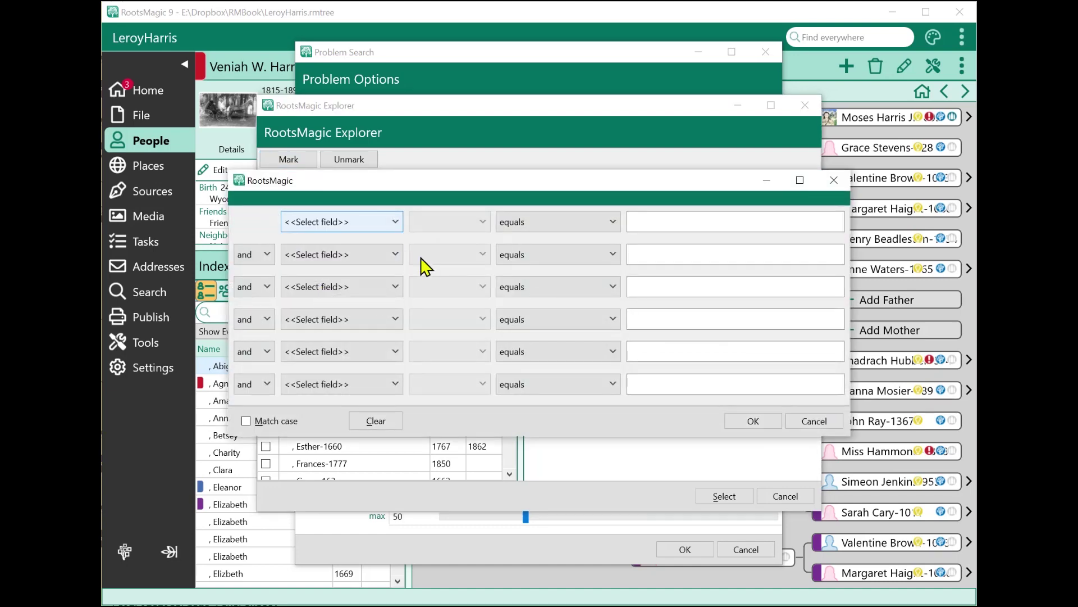
click(814, 420)
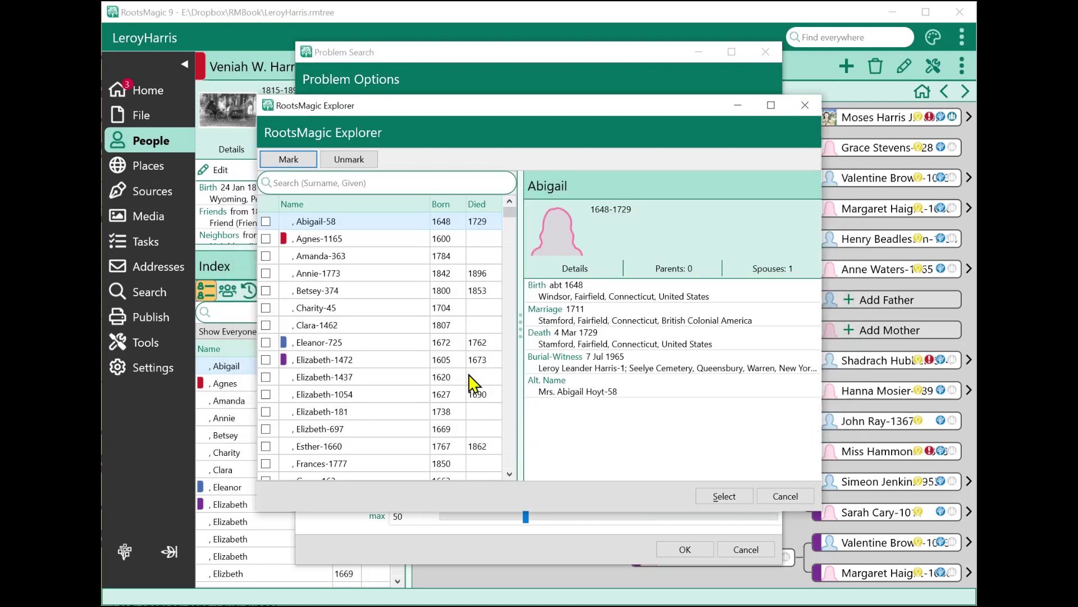
click(289, 160)
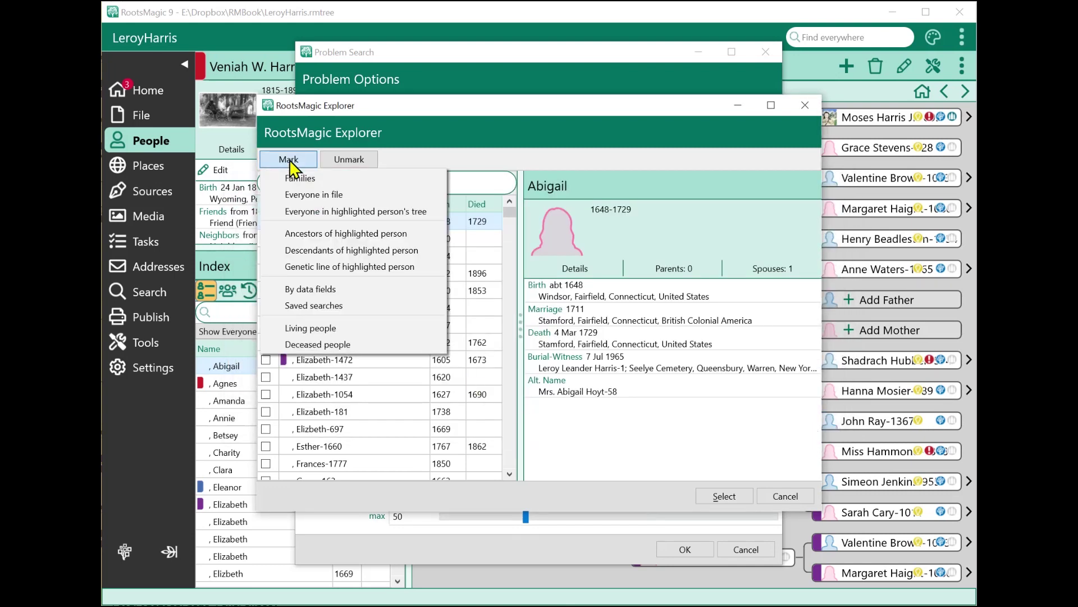
Mark people with the saved search 'New York women of the 1800's', confirming 179 people marked.
click(297, 305)
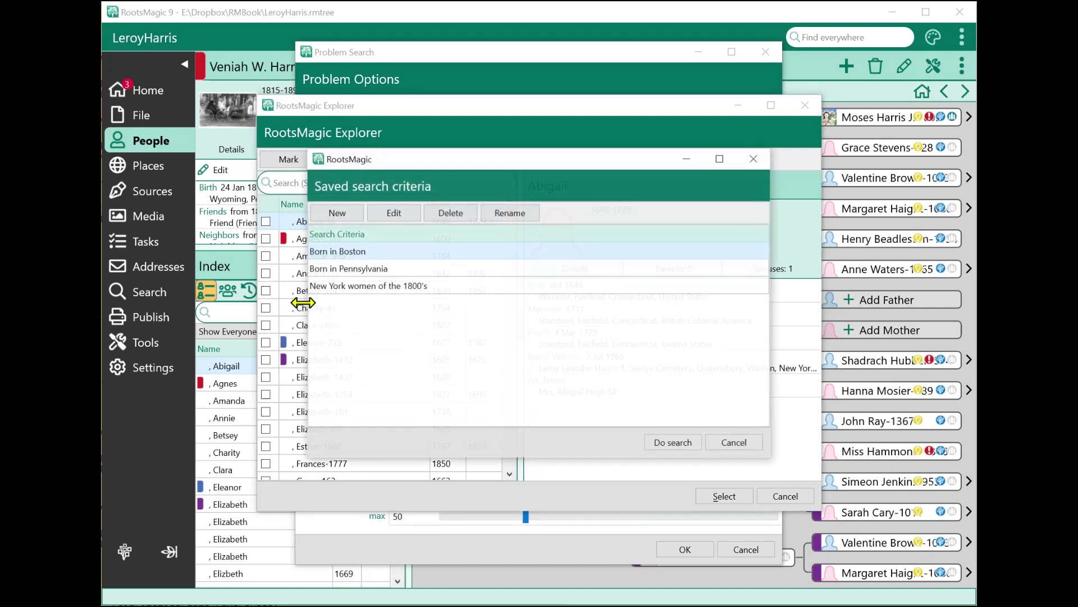
click(345, 286)
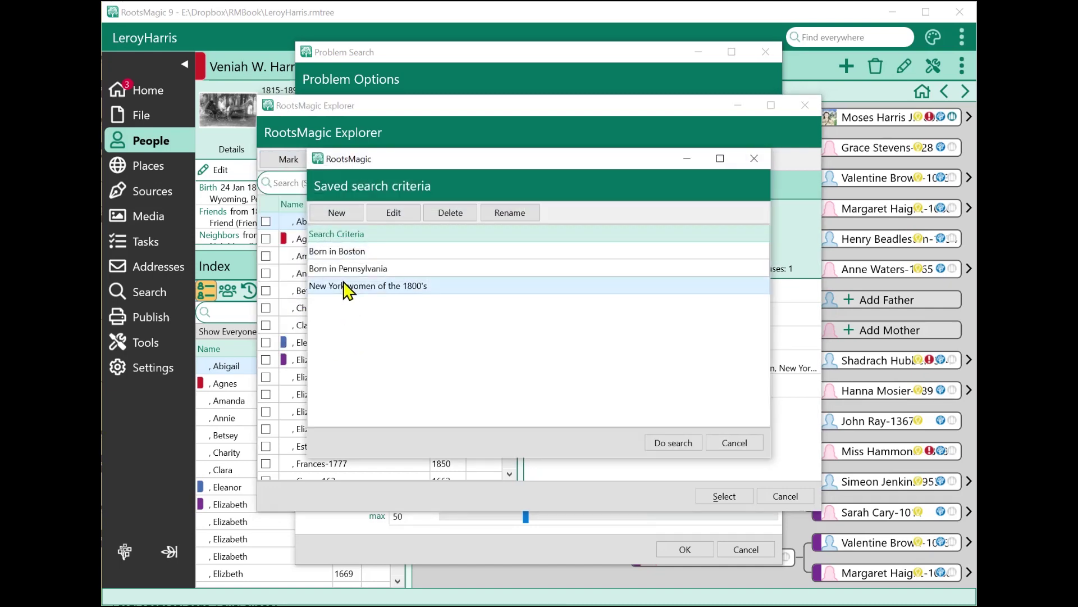
click(673, 444)
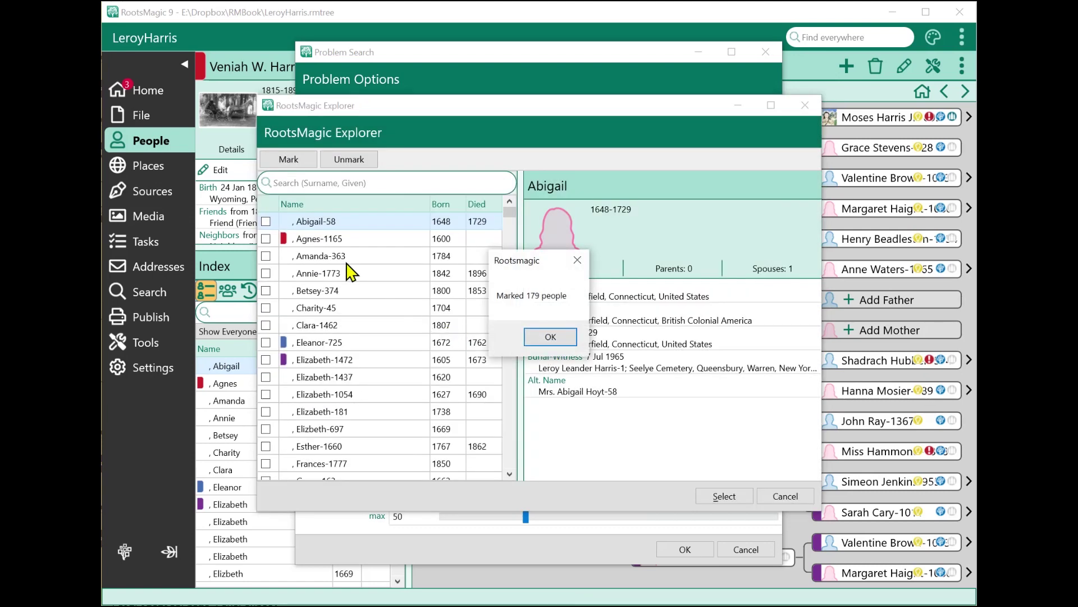
click(538, 340)
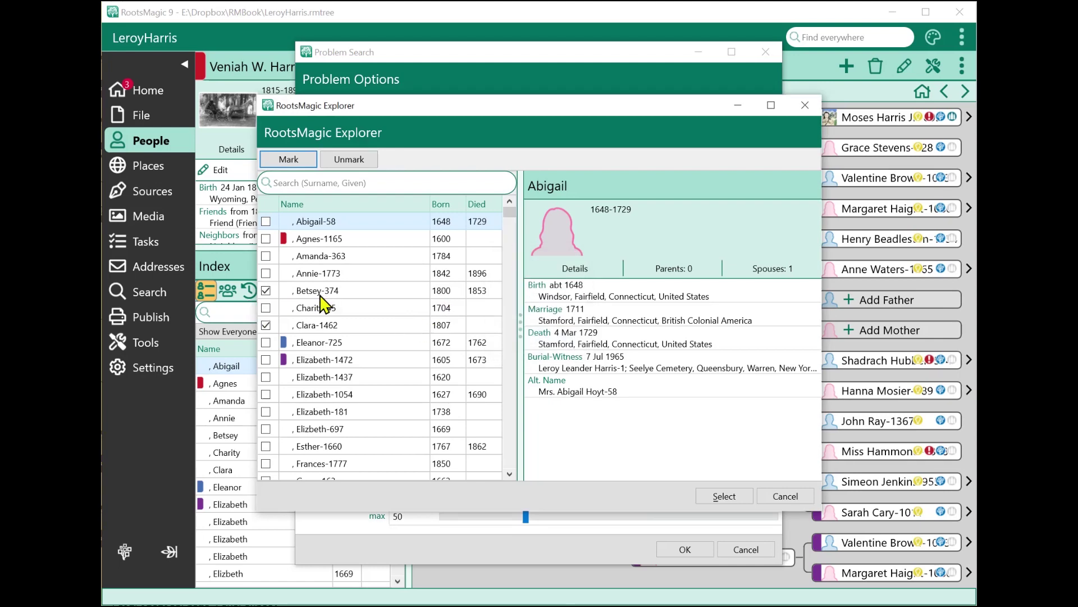
scroll(327, 337, down, 15)
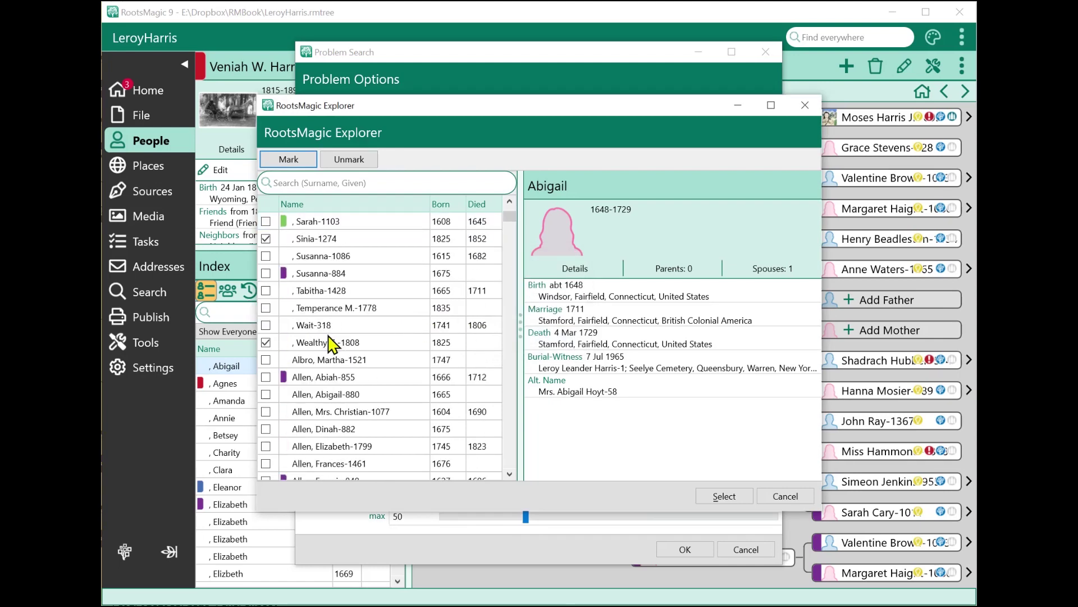
scroll(332, 340, up, 18)
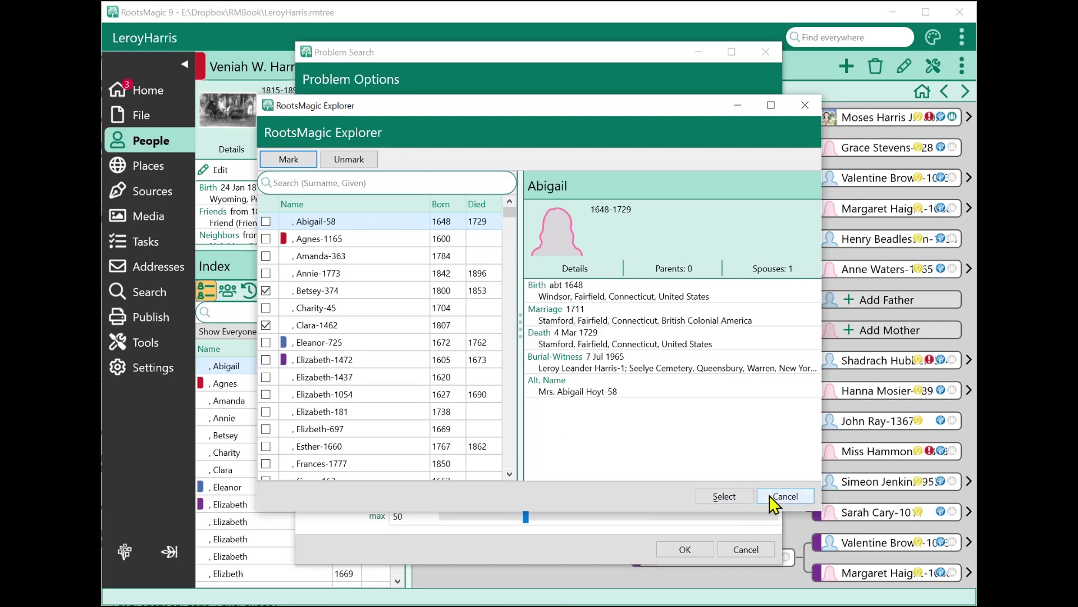
Cancel the RootsMagic Explorer, Select People and Problem Search dialogs without running the search.
click(797, 496)
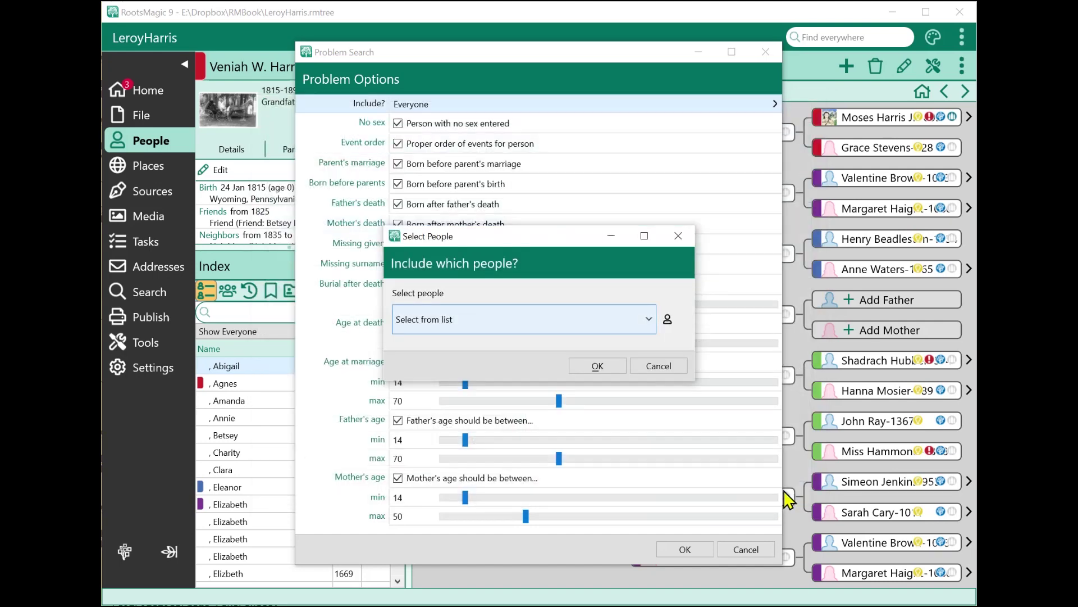
click(666, 366)
click(746, 549)
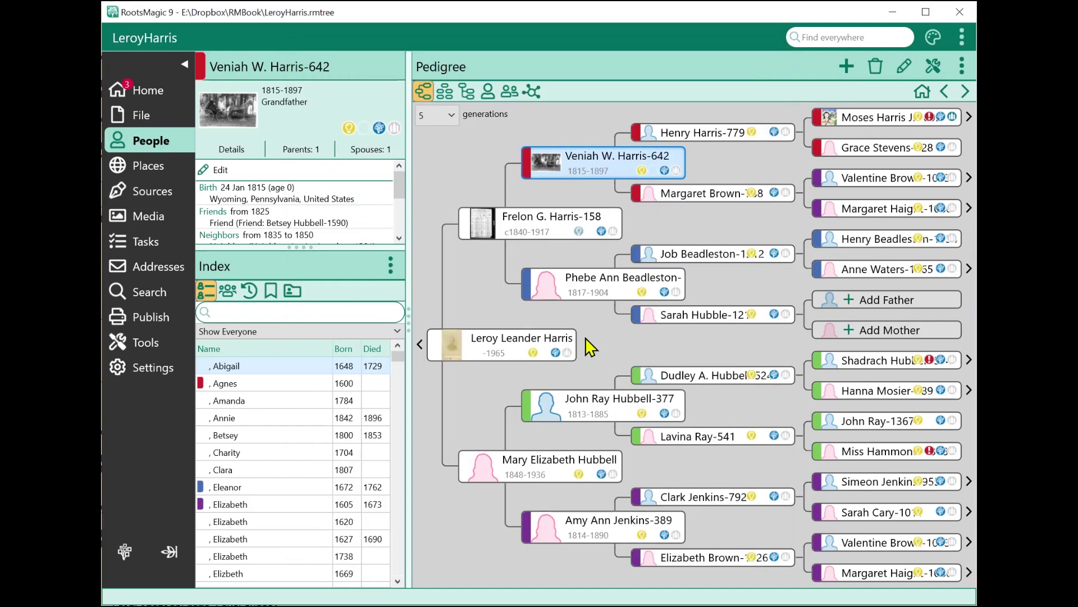